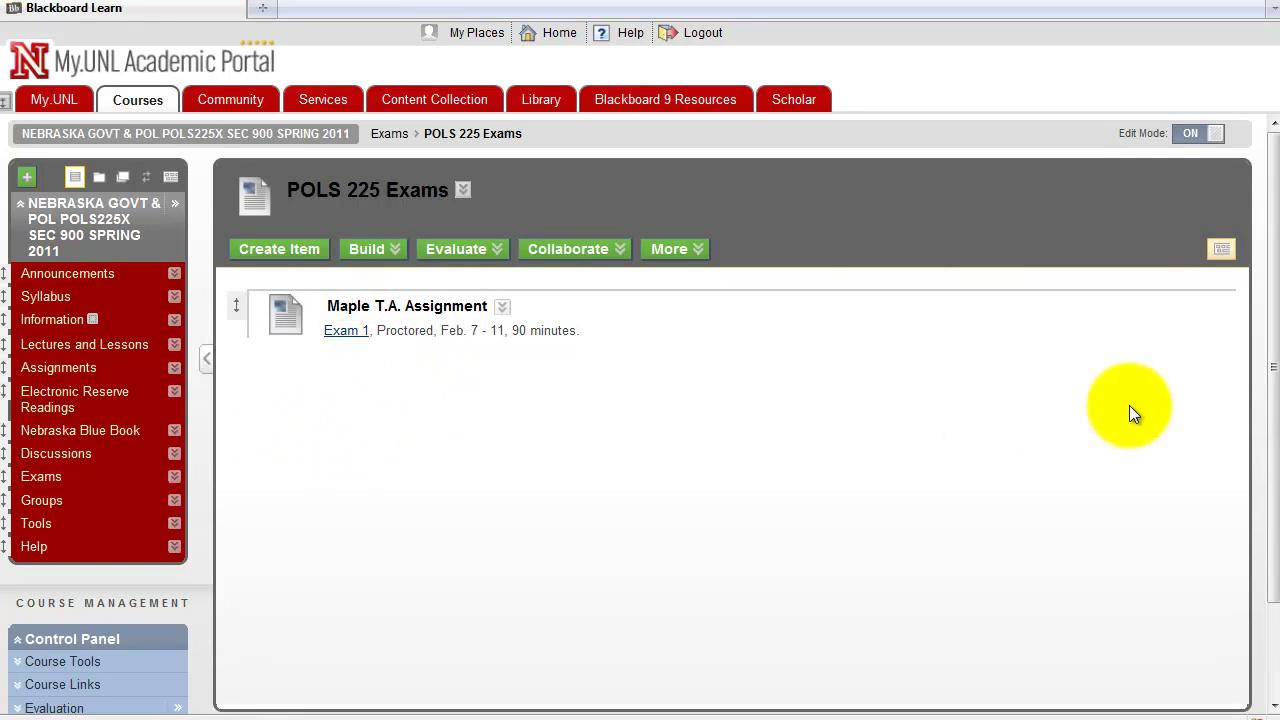
- Open the Maple T.A. Instructor Menu from Course Tools, accepting the security warning, to reach the POLS225X Class Homepage
scroll(1260, 383, down, 1)
scroll(1260, 383, down, 3)
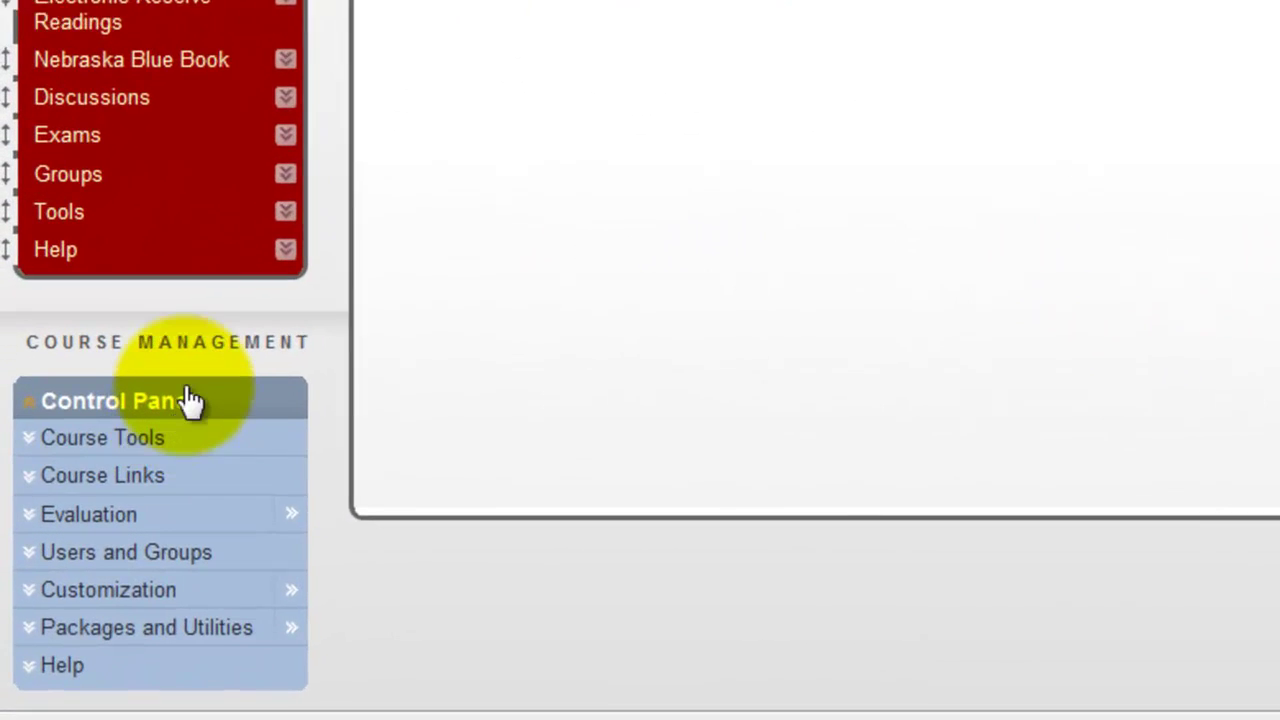
click(116, 440)
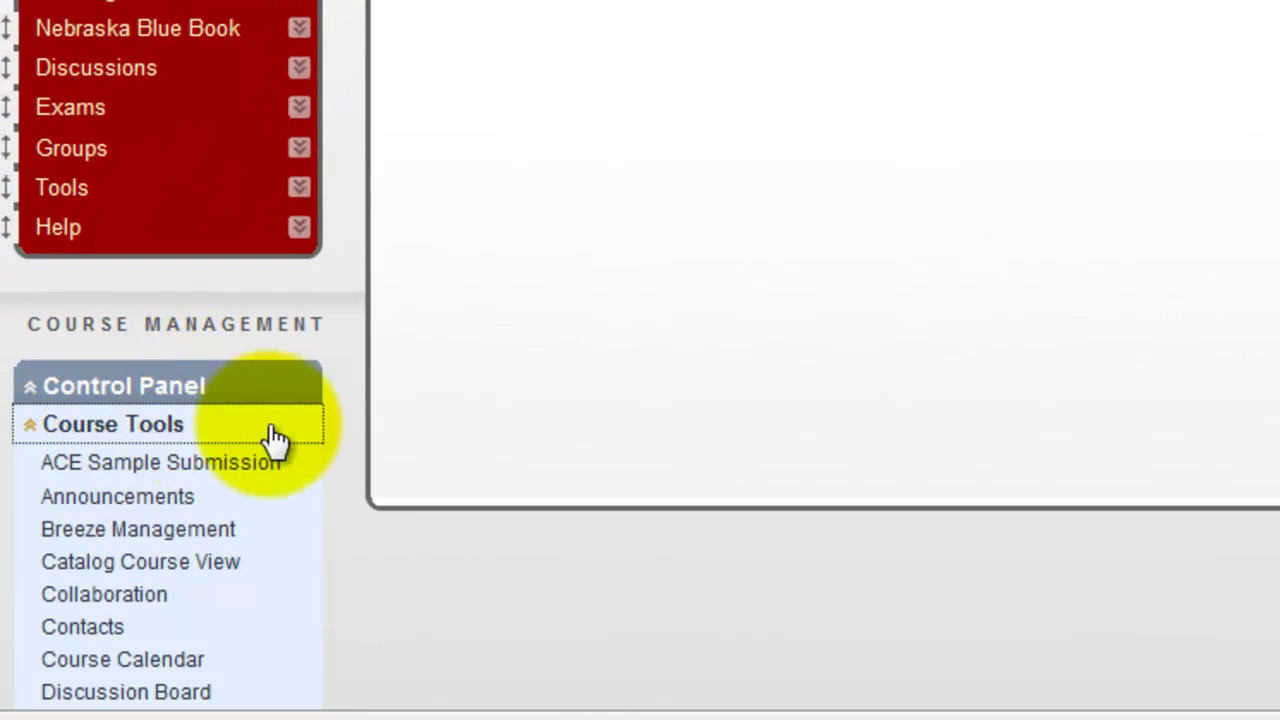
scroll(925, 100, down, 5)
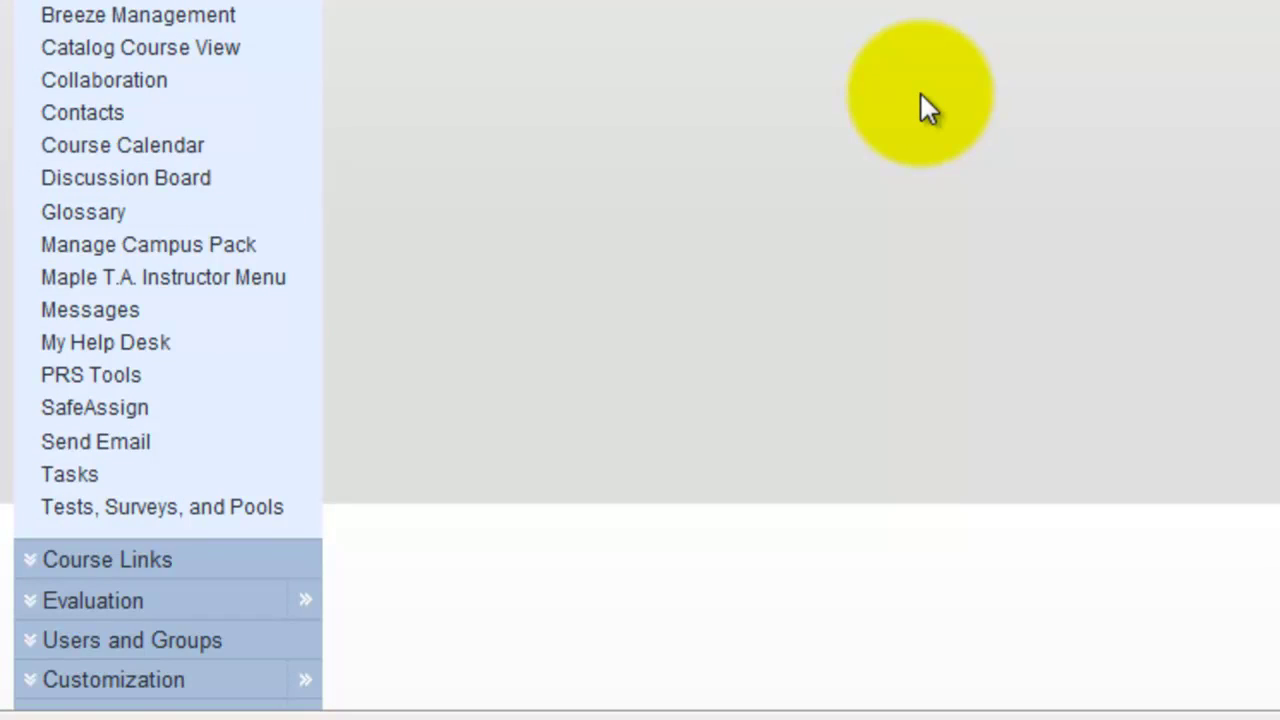
click(272, 290)
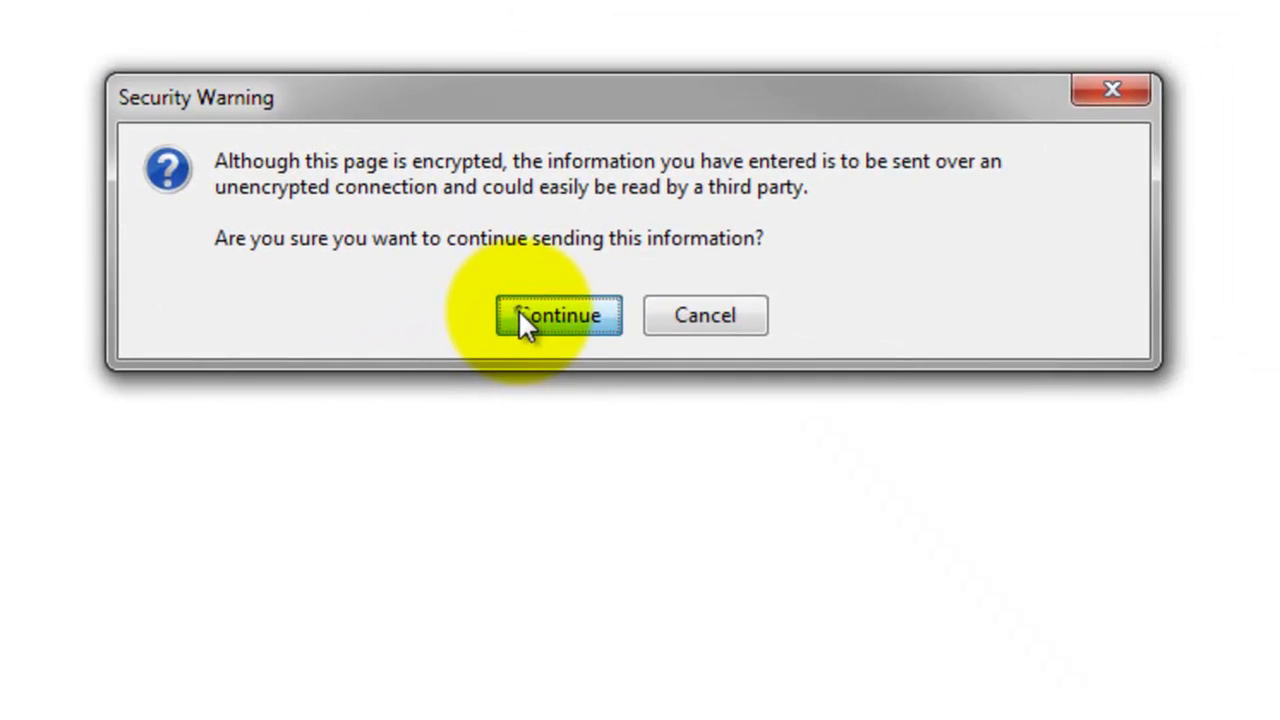
click(520, 312)
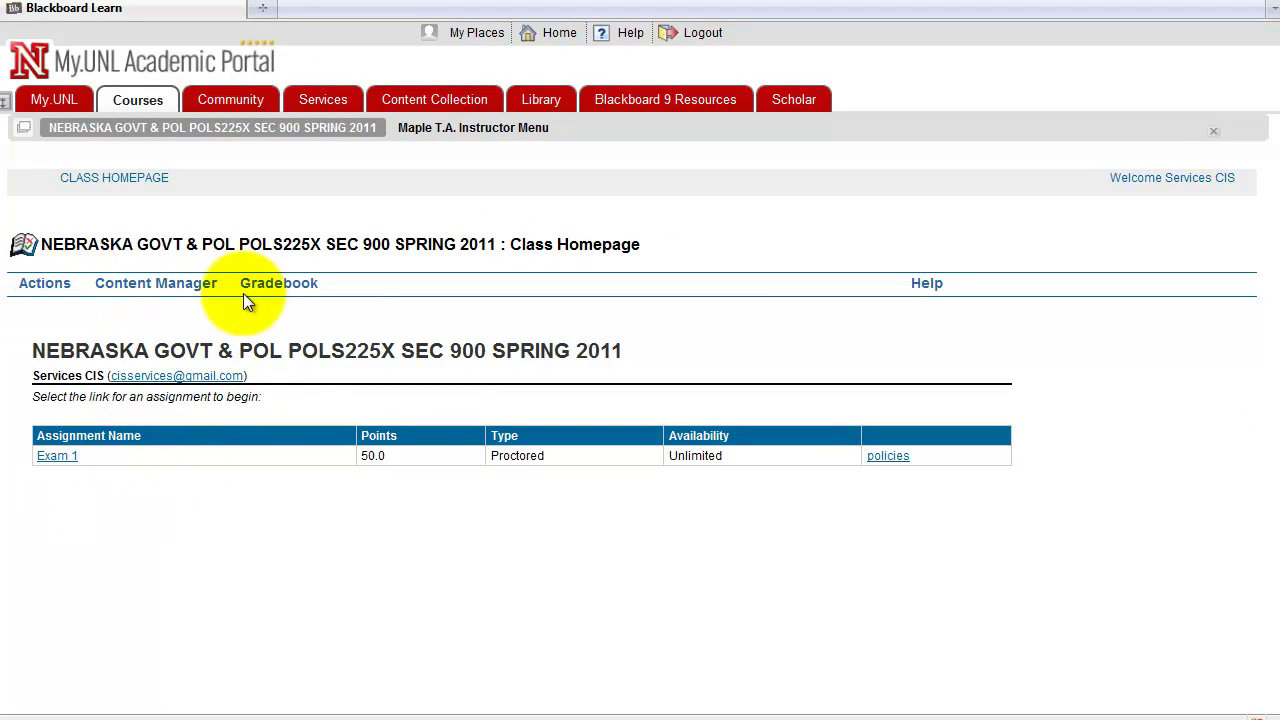
- Show the Exam 1 - Proctored gradebook results for all 25 students
mouse_move(122, 290)
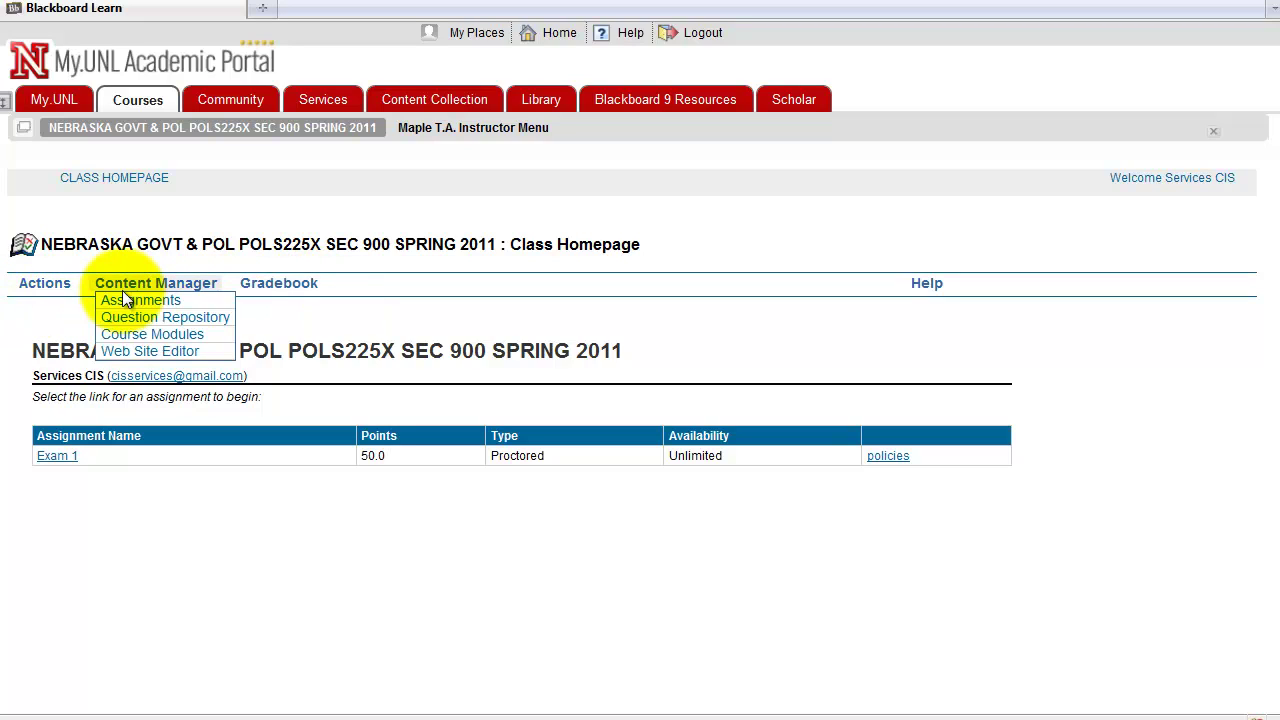
mouse_move(262, 283)
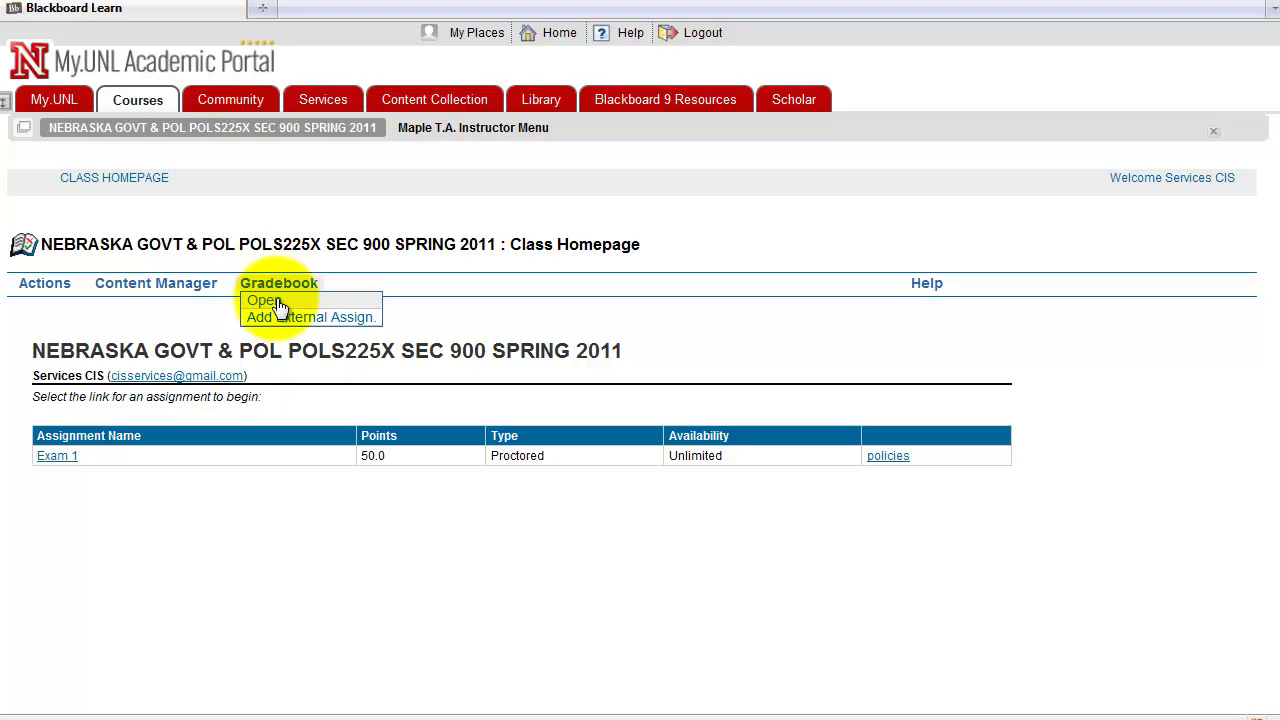
click(305, 299)
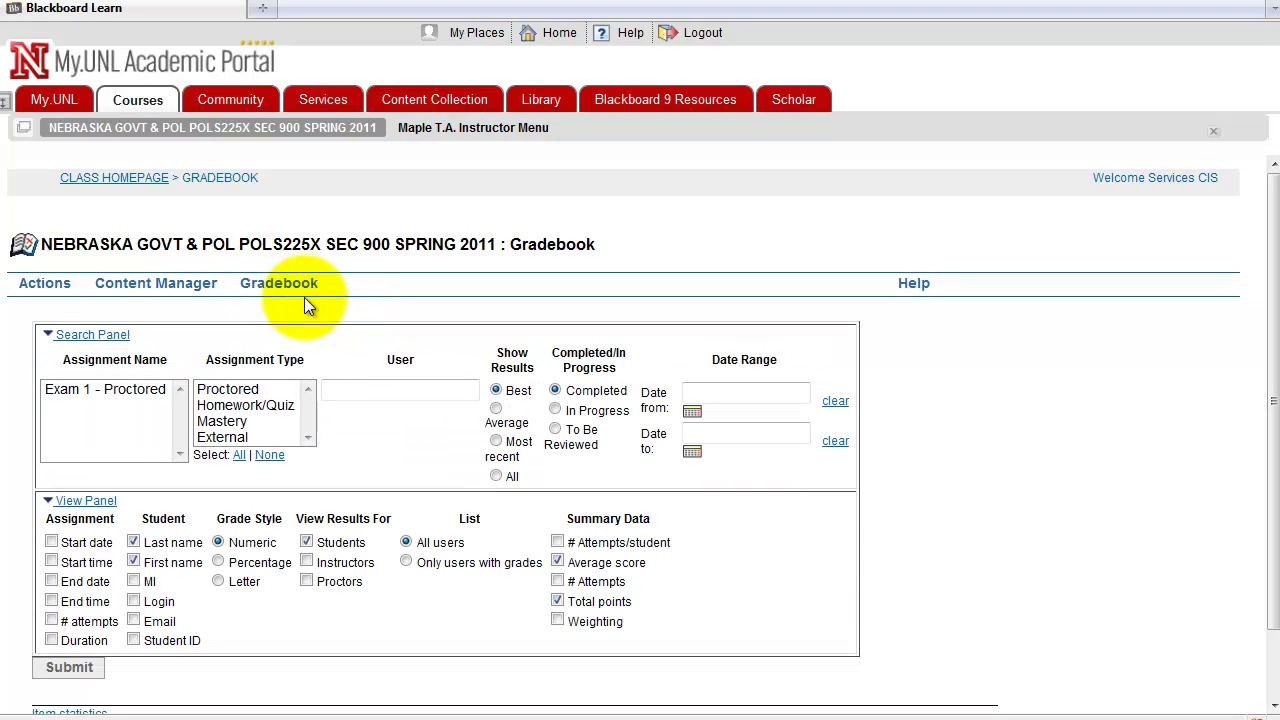
click(117, 393)
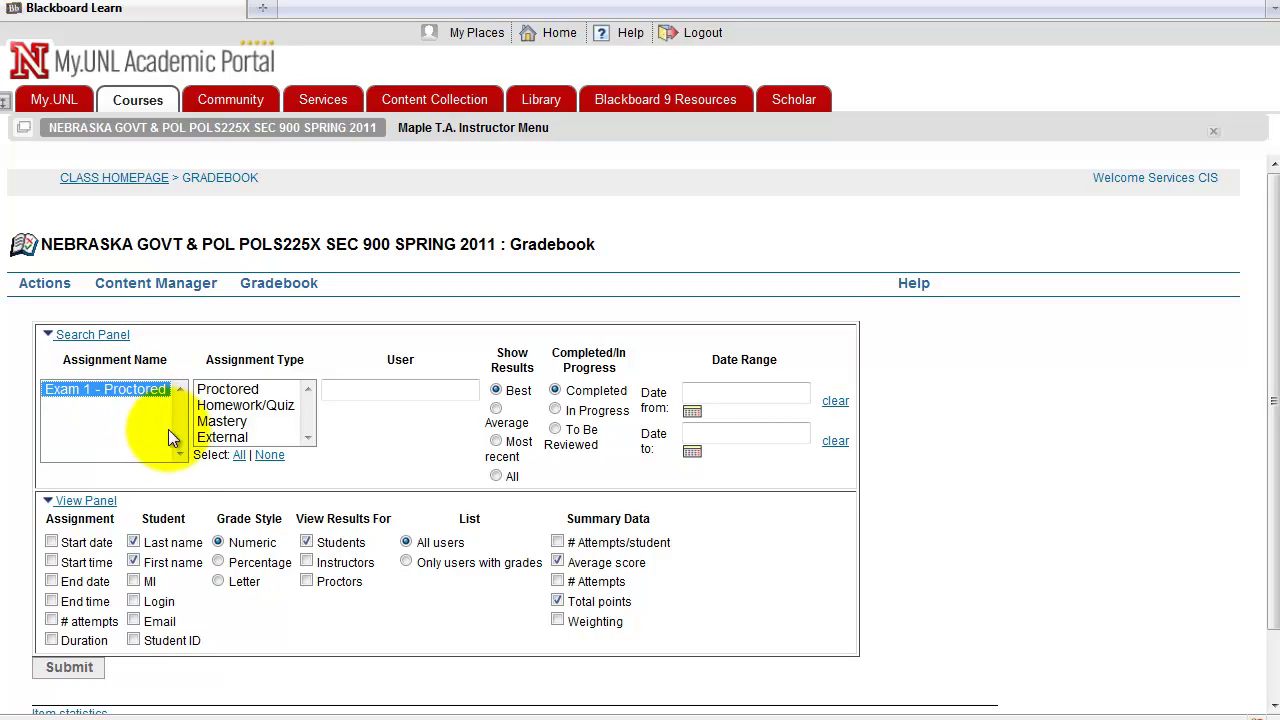
click(93, 676)
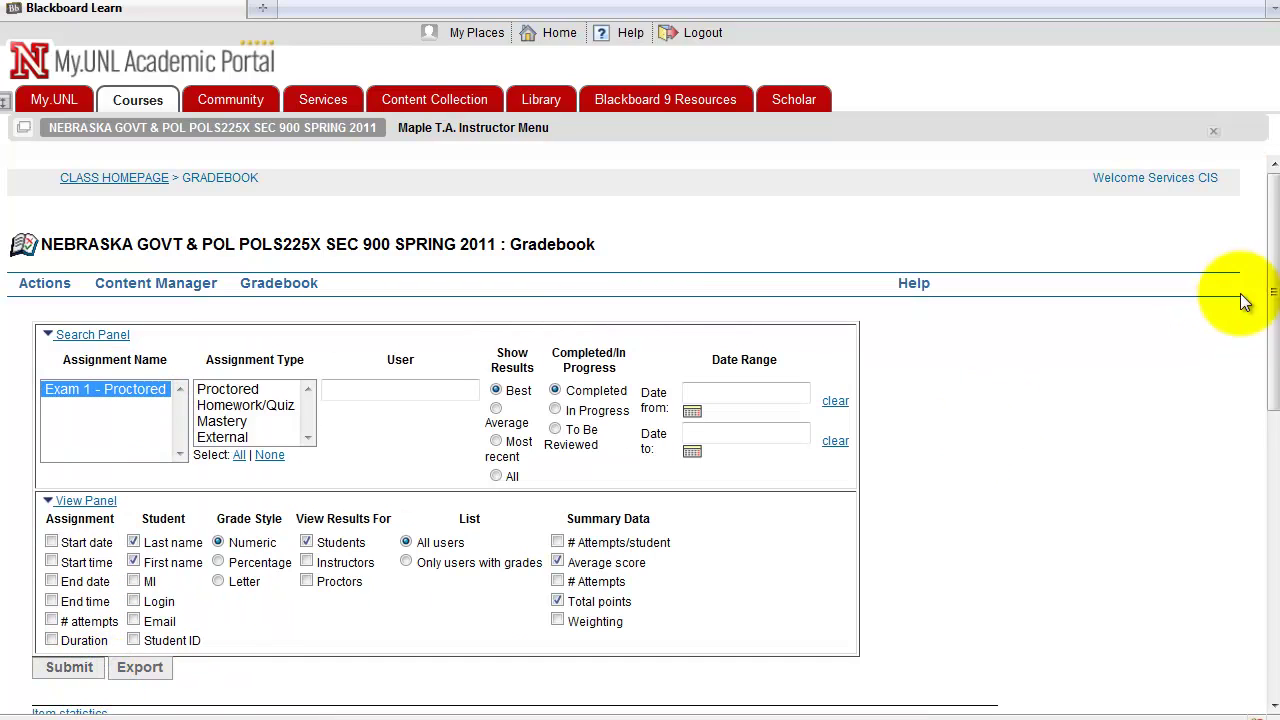
drag(1274, 251, 1225, 494)
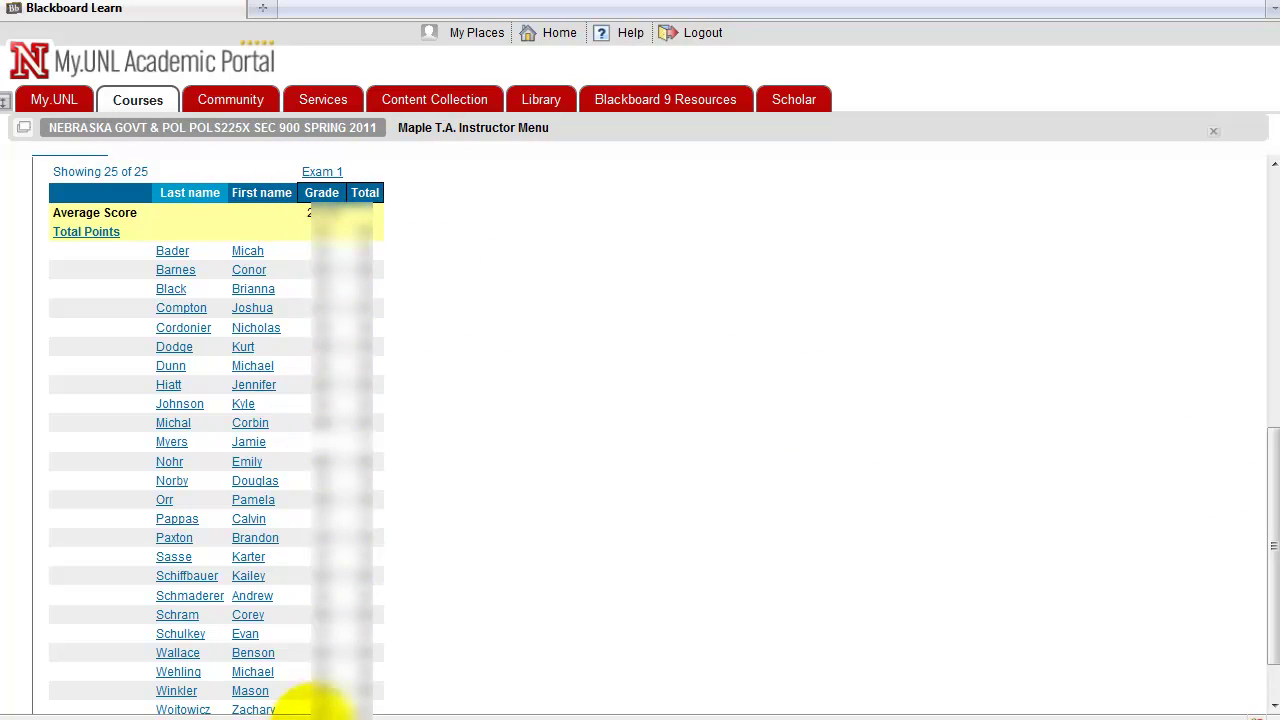
scroll(1270, 503, down, 1)
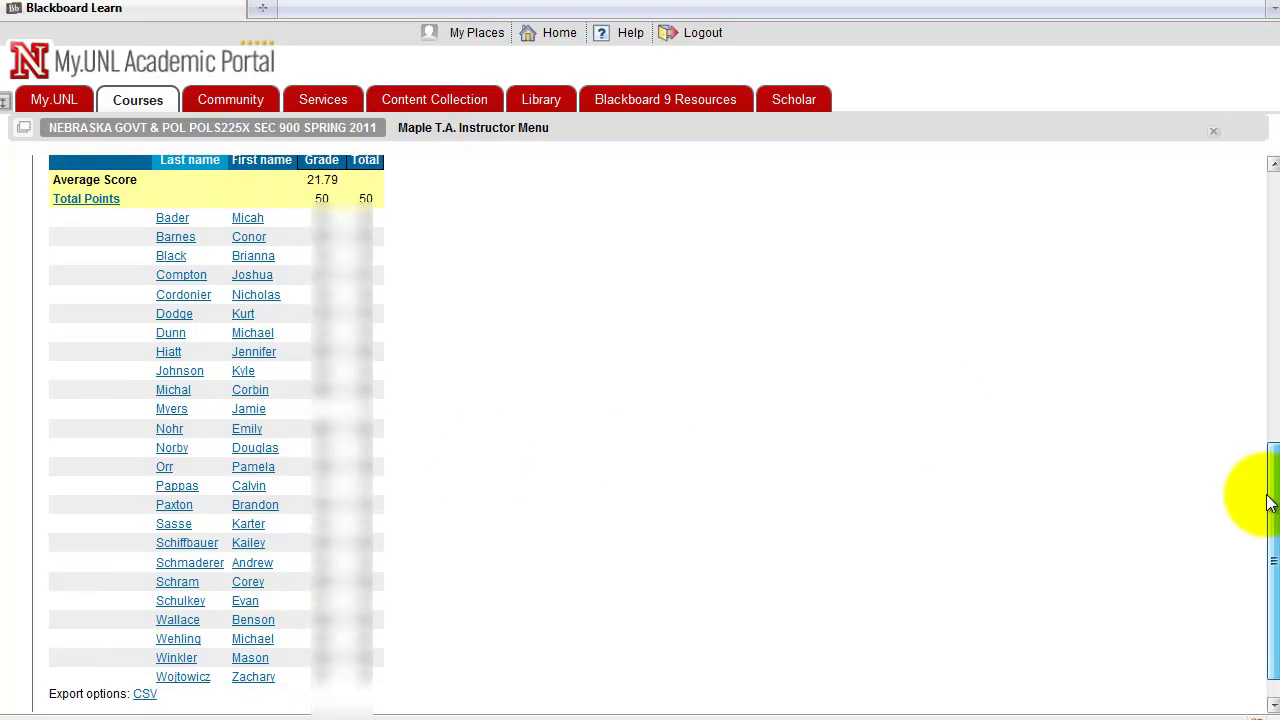
drag(1270, 503, 1271, 475)
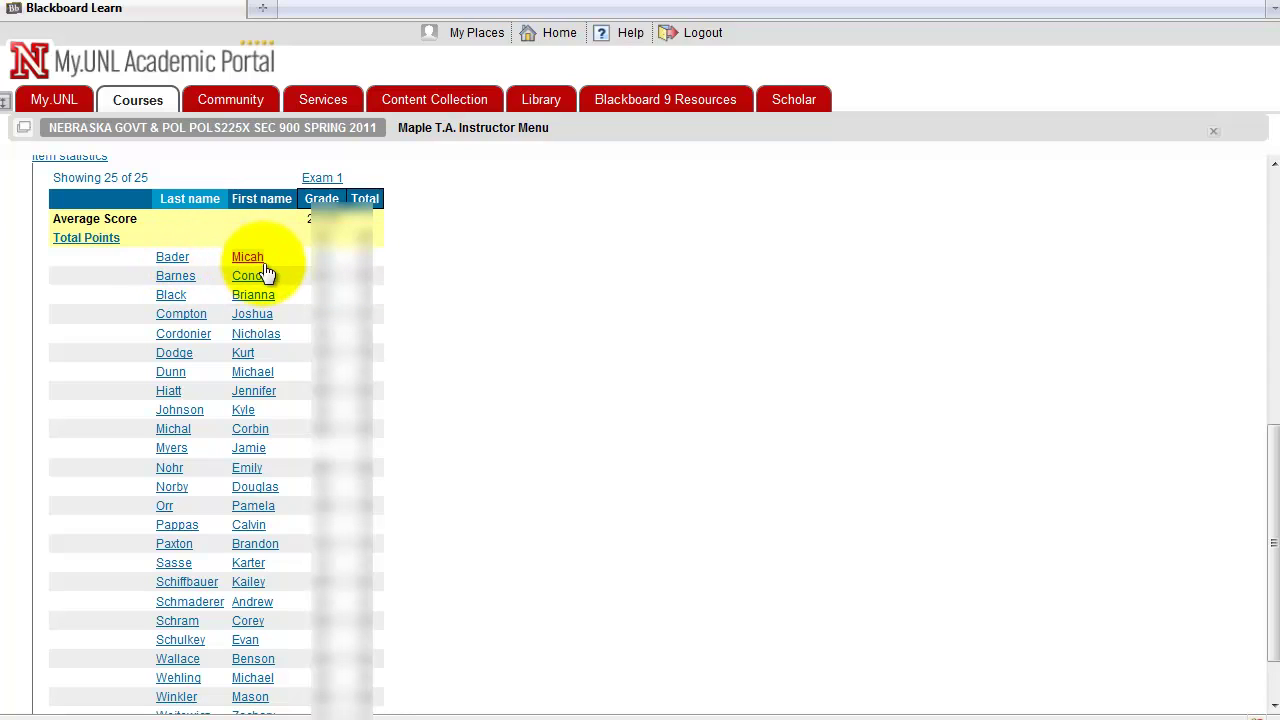
- Open the first listed student's grade details and scroll to their Exam 1 attempt
click(172, 258)
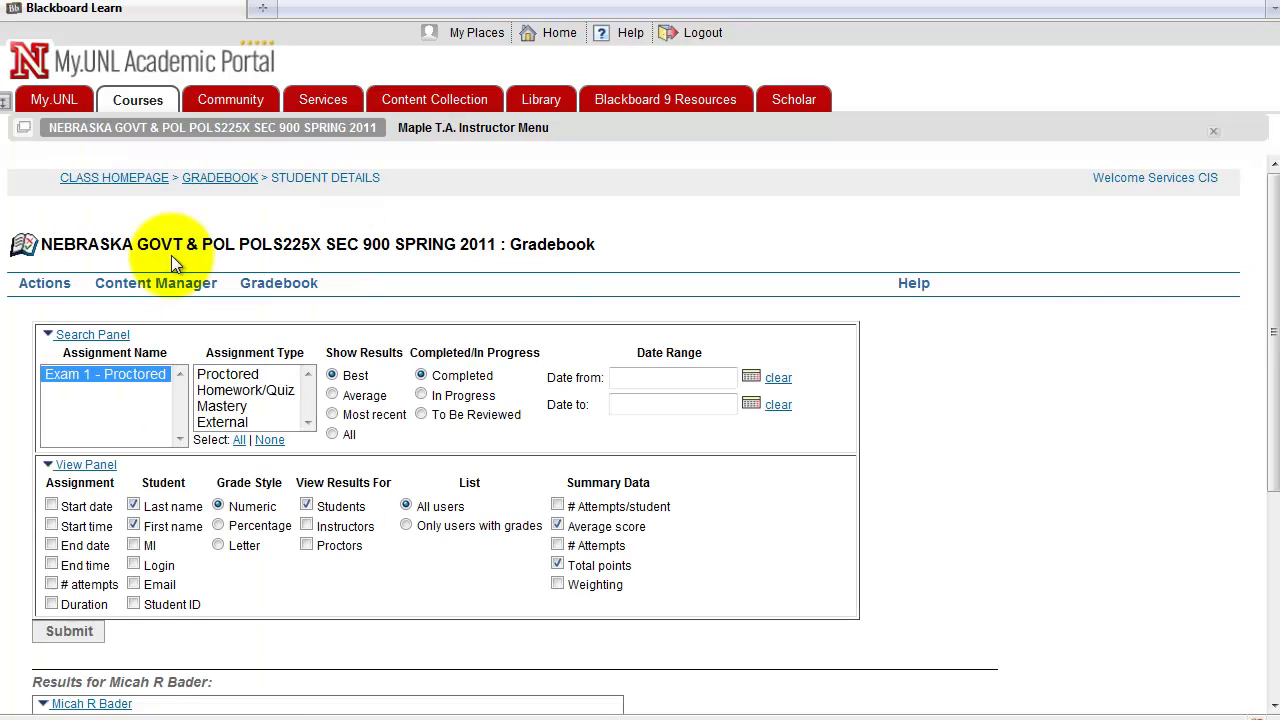
drag(1274, 257, 1220, 541)
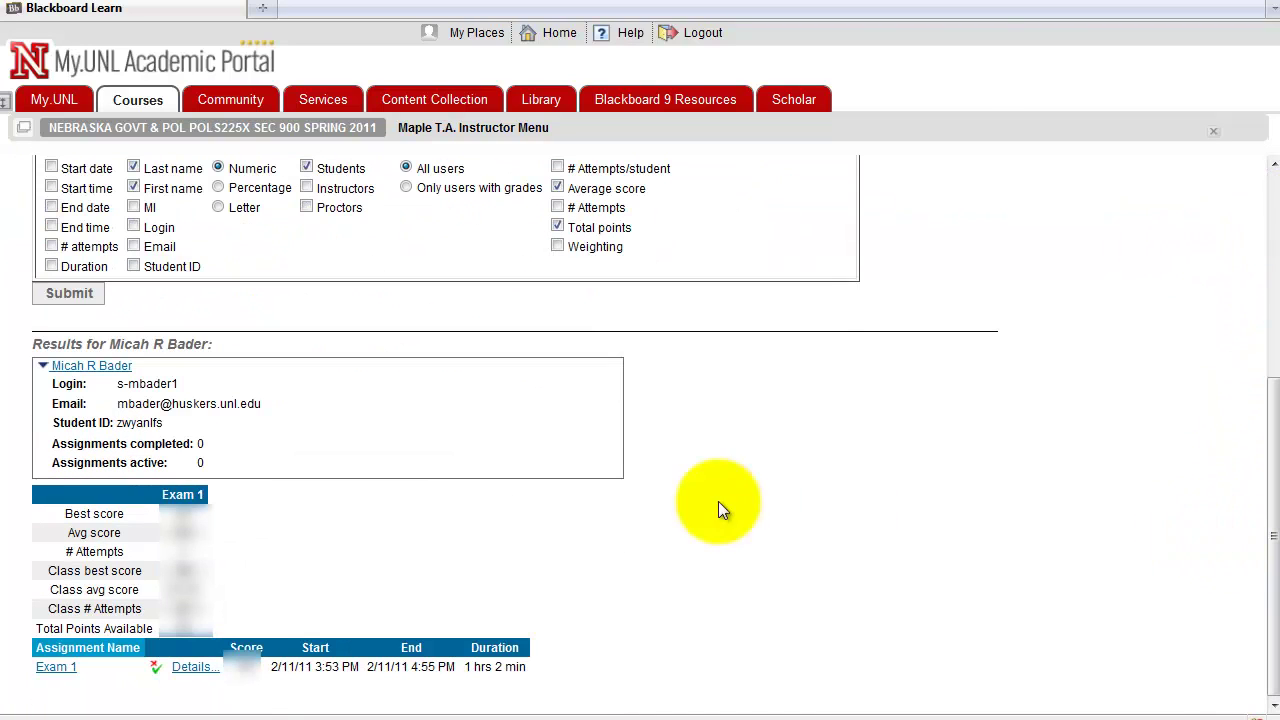
- Open the student's Exam 1 attempt details and scroll to short-answer question 32
click(197, 668)
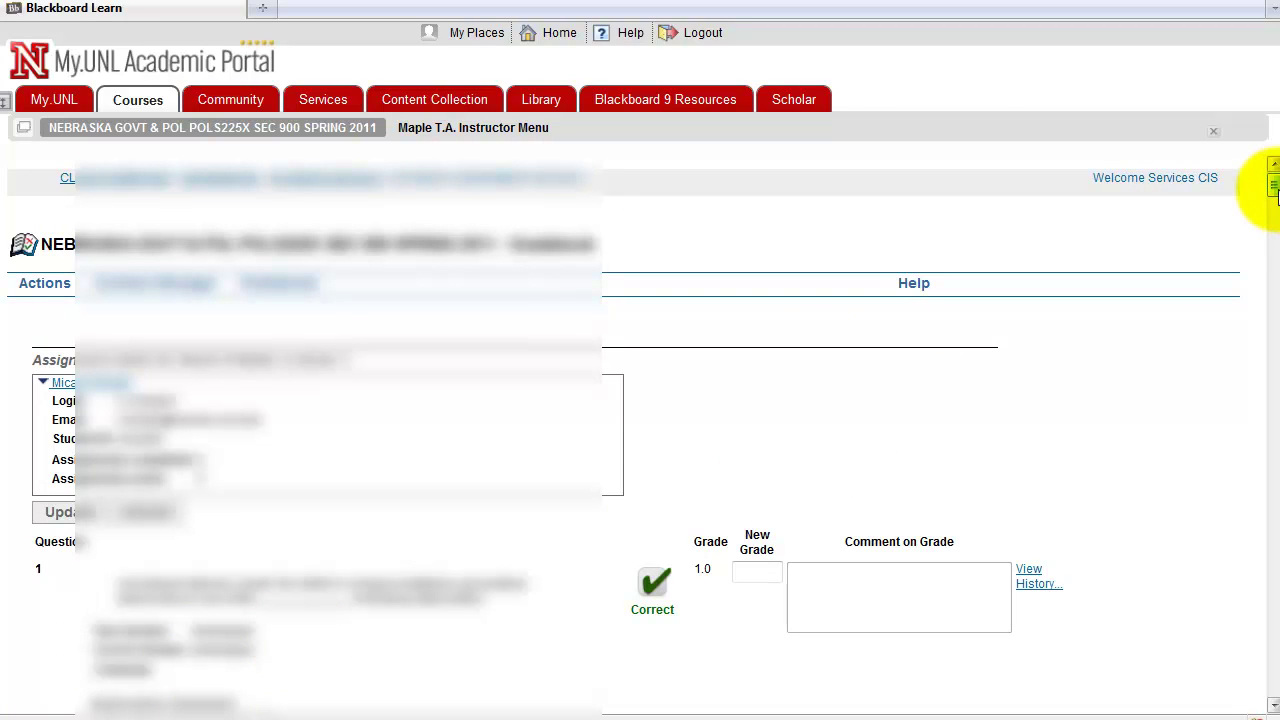
drag(1274, 188, 1273, 238)
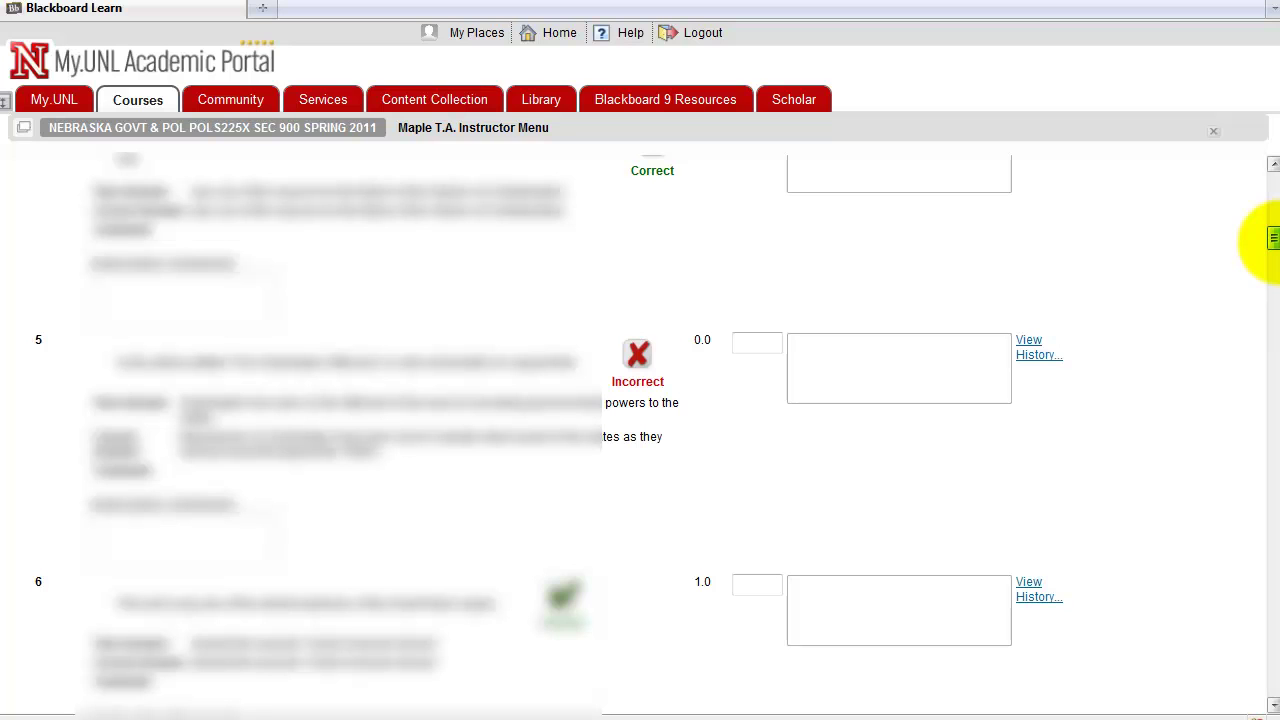
drag(1273, 238, 1273, 549)
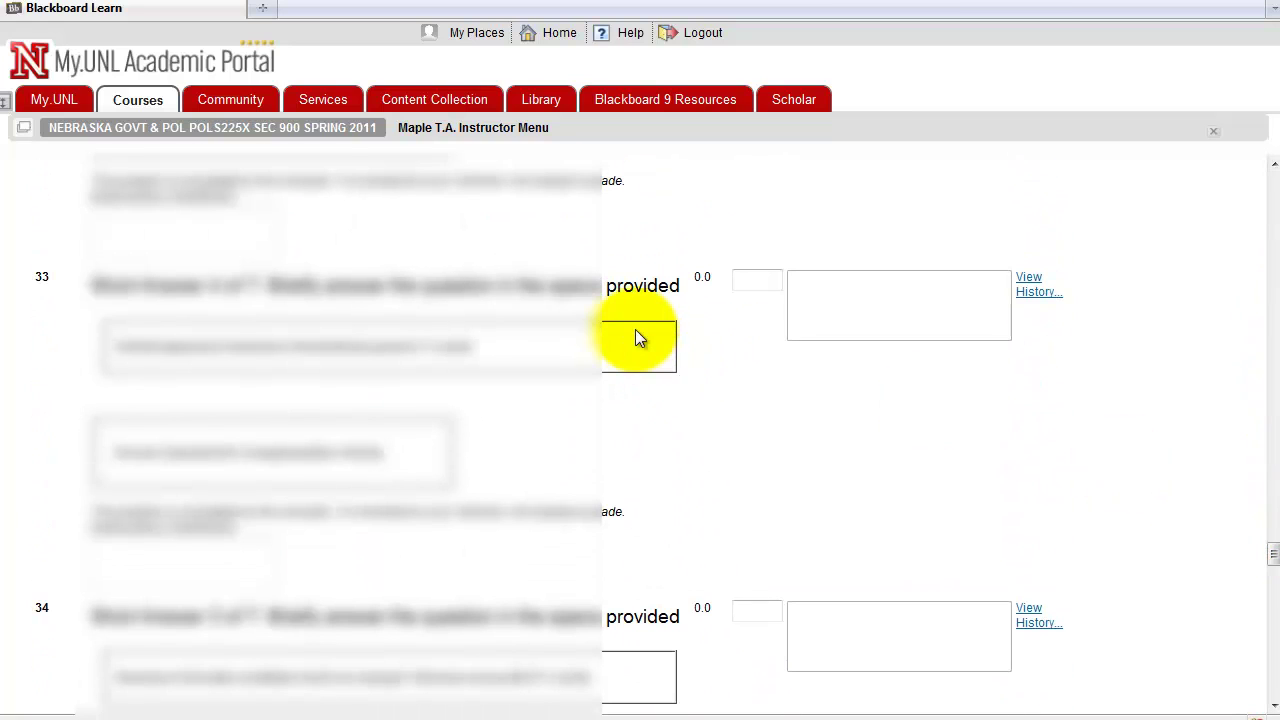
scroll(635, 329, up, 3)
scroll(635, 329, up, 3)
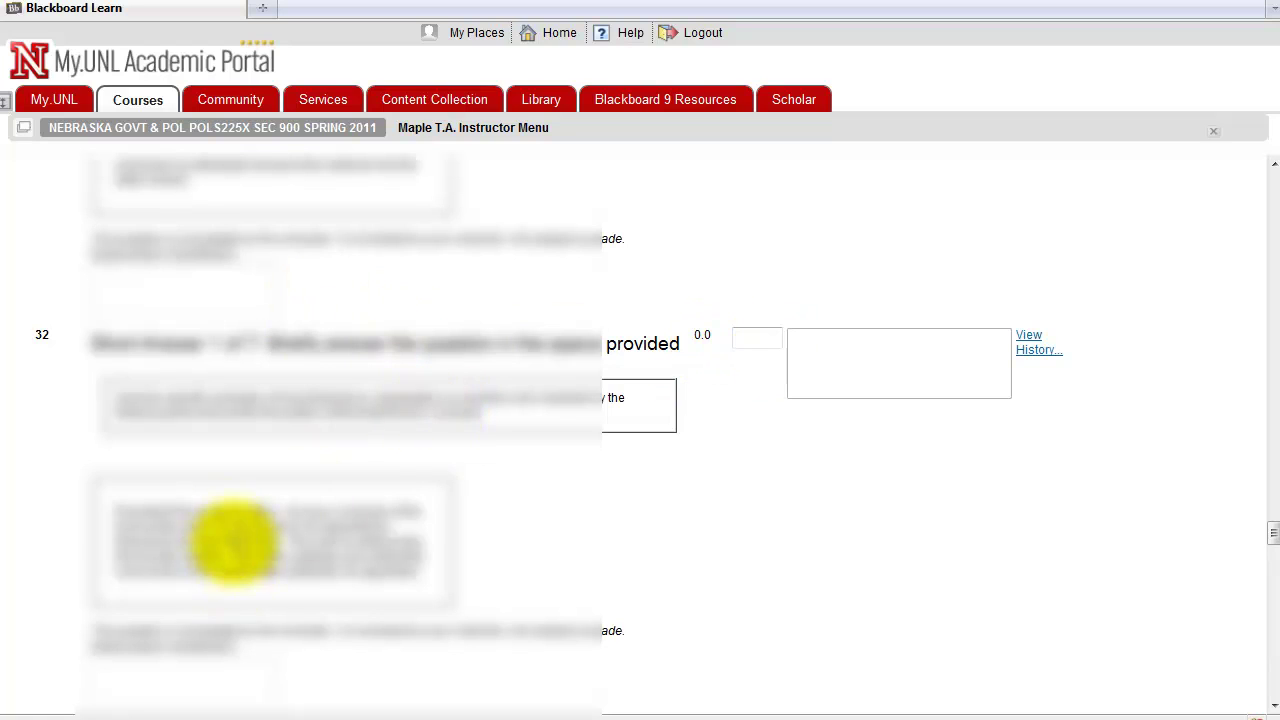
drag(115, 515, 425, 565)
scroll(420, 563, up, 5)
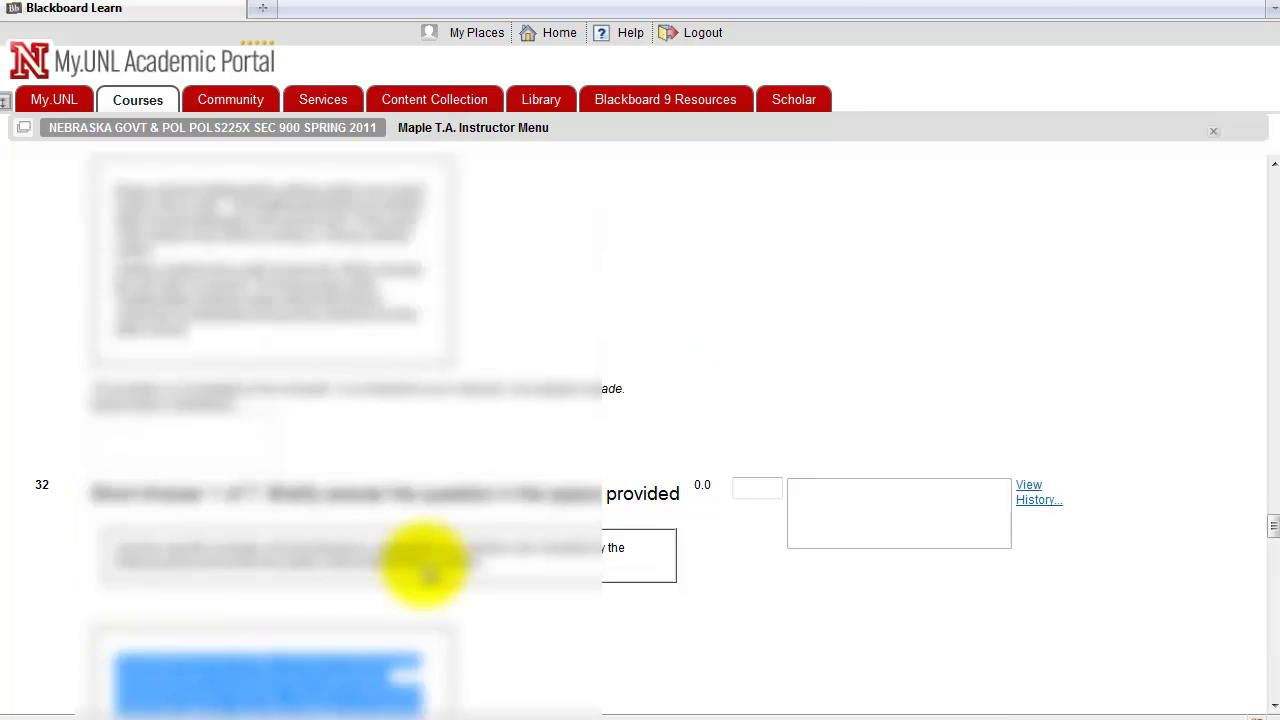
drag(110, 490, 367, 630)
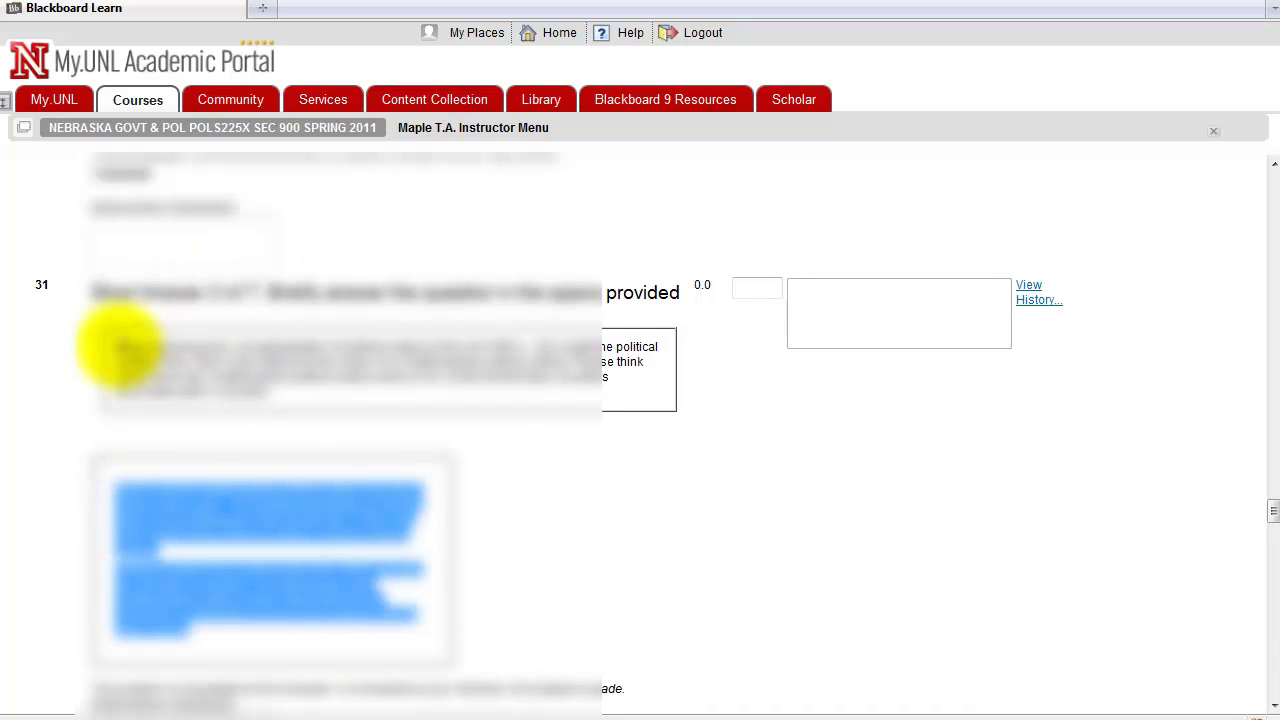
drag(116, 345, 623, 388)
click(357, 476)
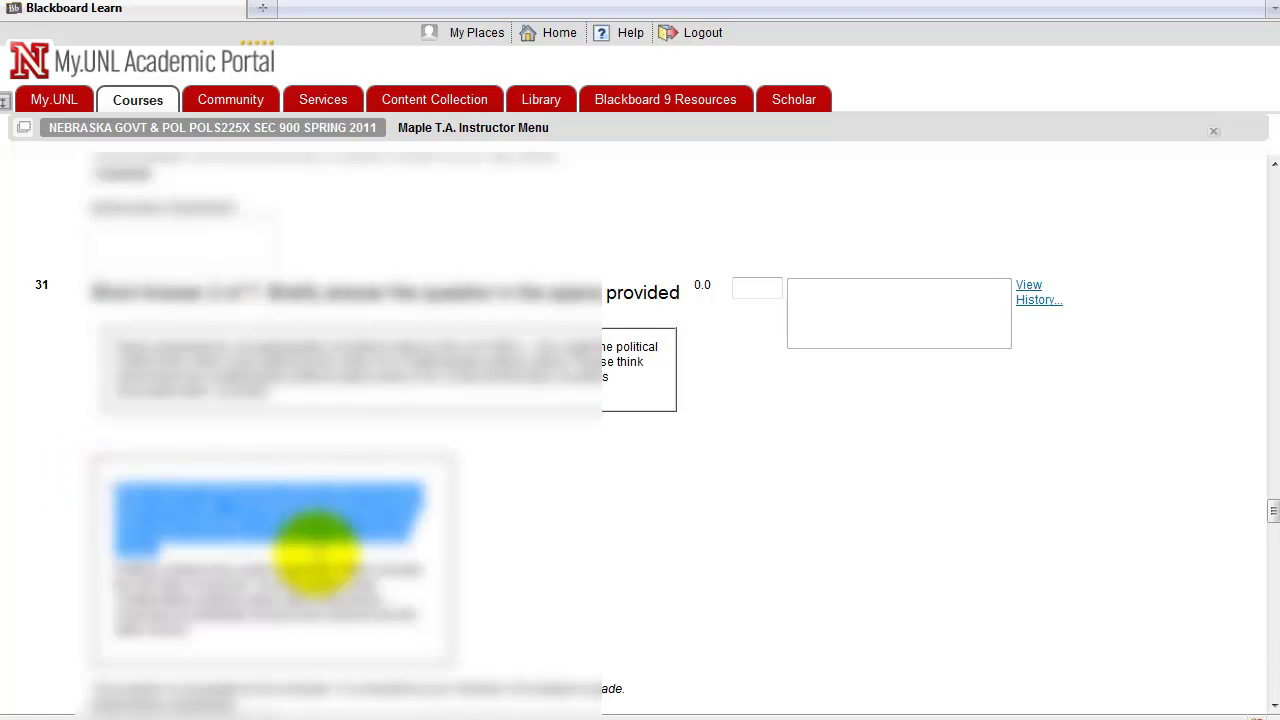
drag(316, 553, 371, 634)
click(380, 586)
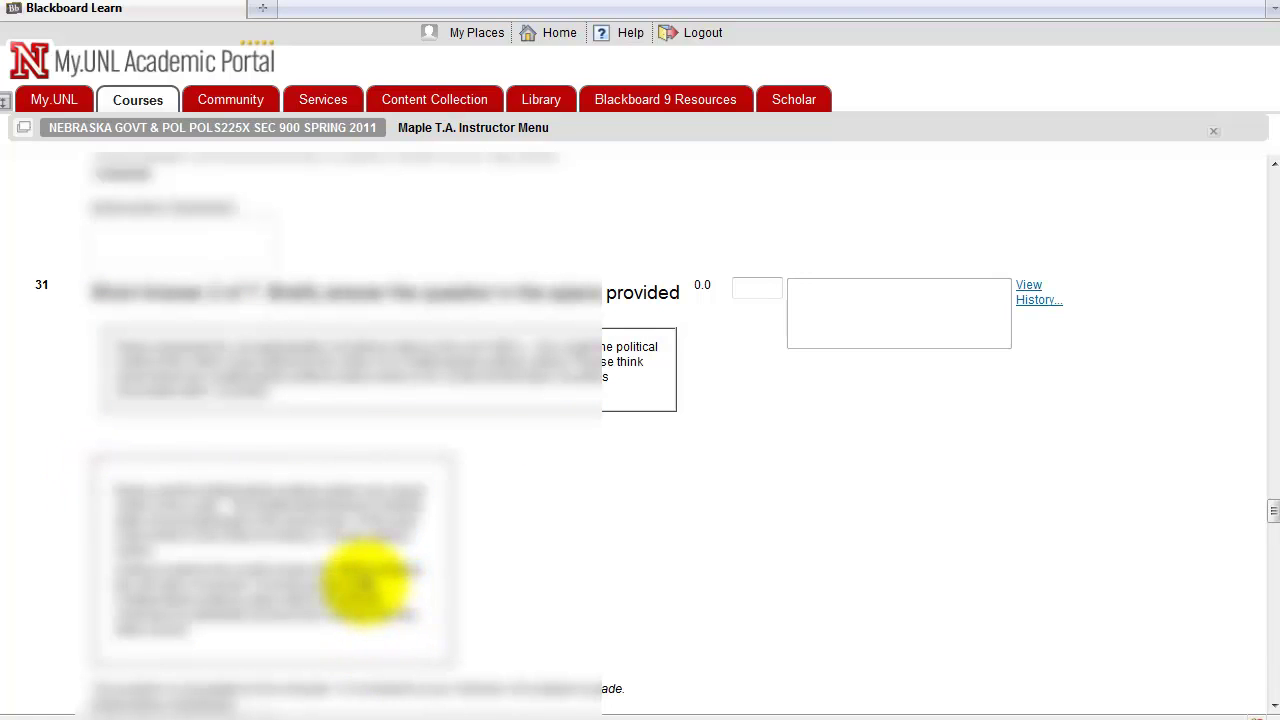
click(757, 290)
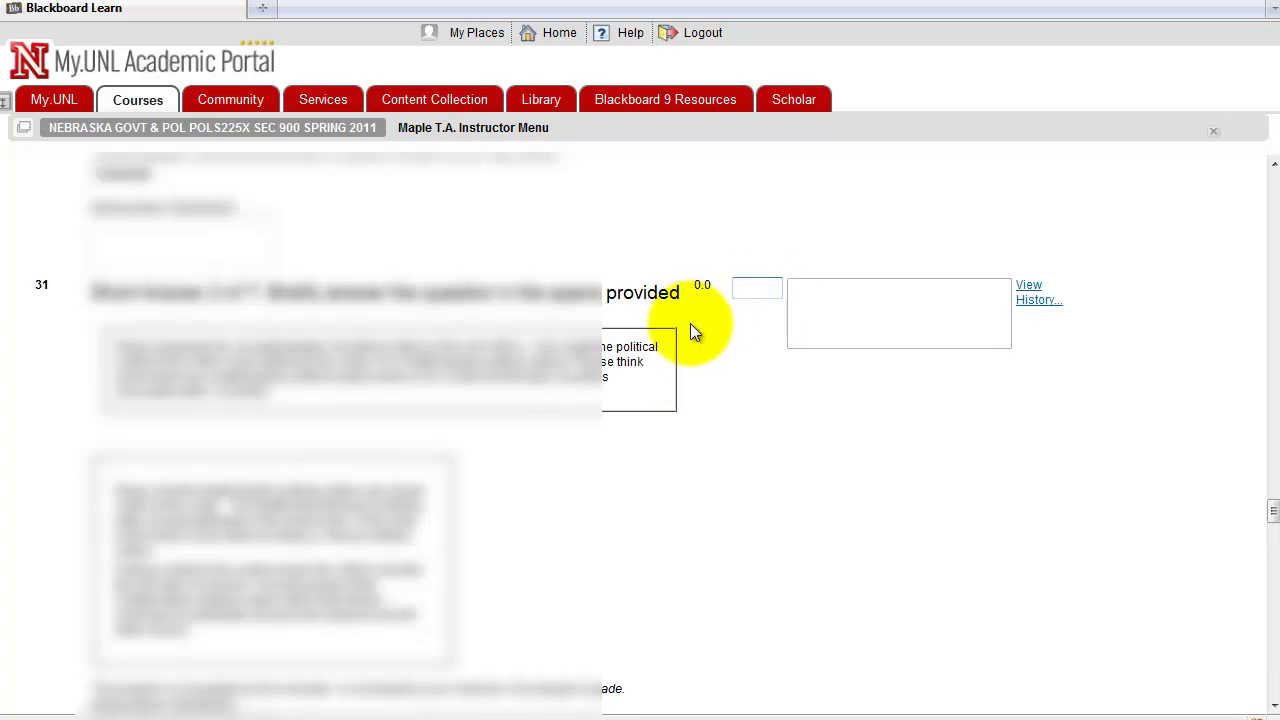
scroll(1081, 462, down, 3)
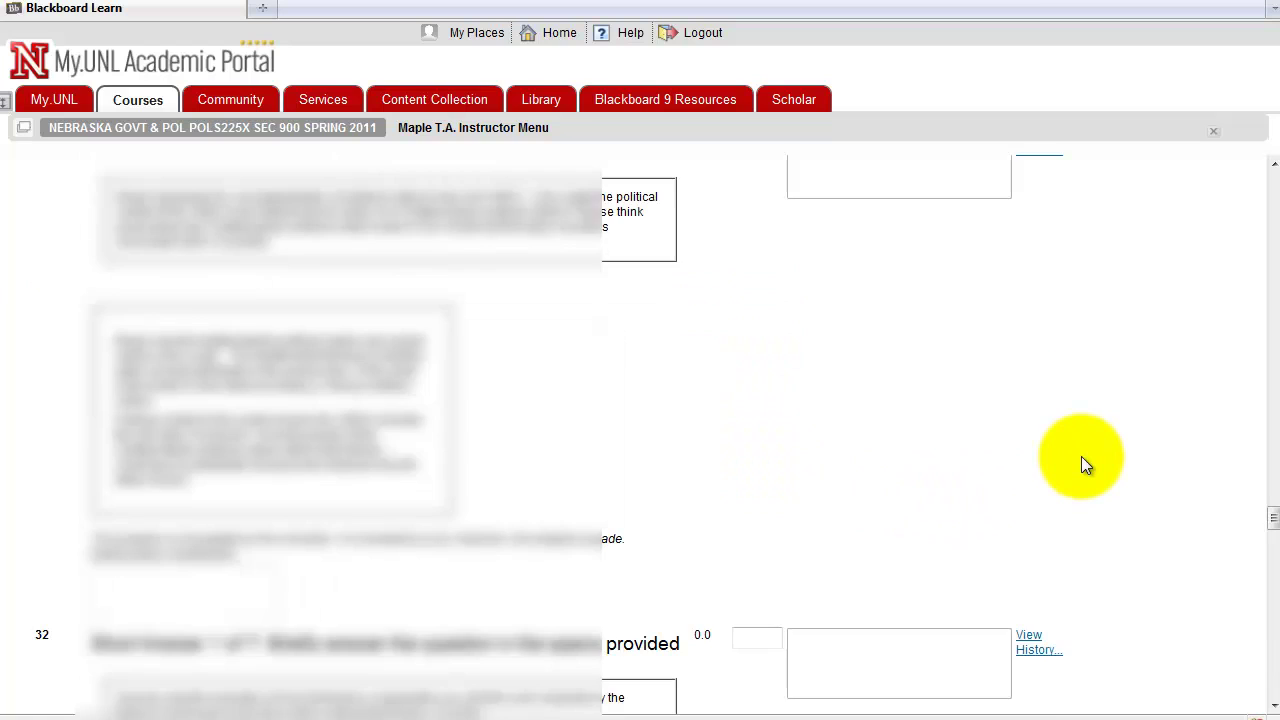
scroll(1081, 462, up, 3)
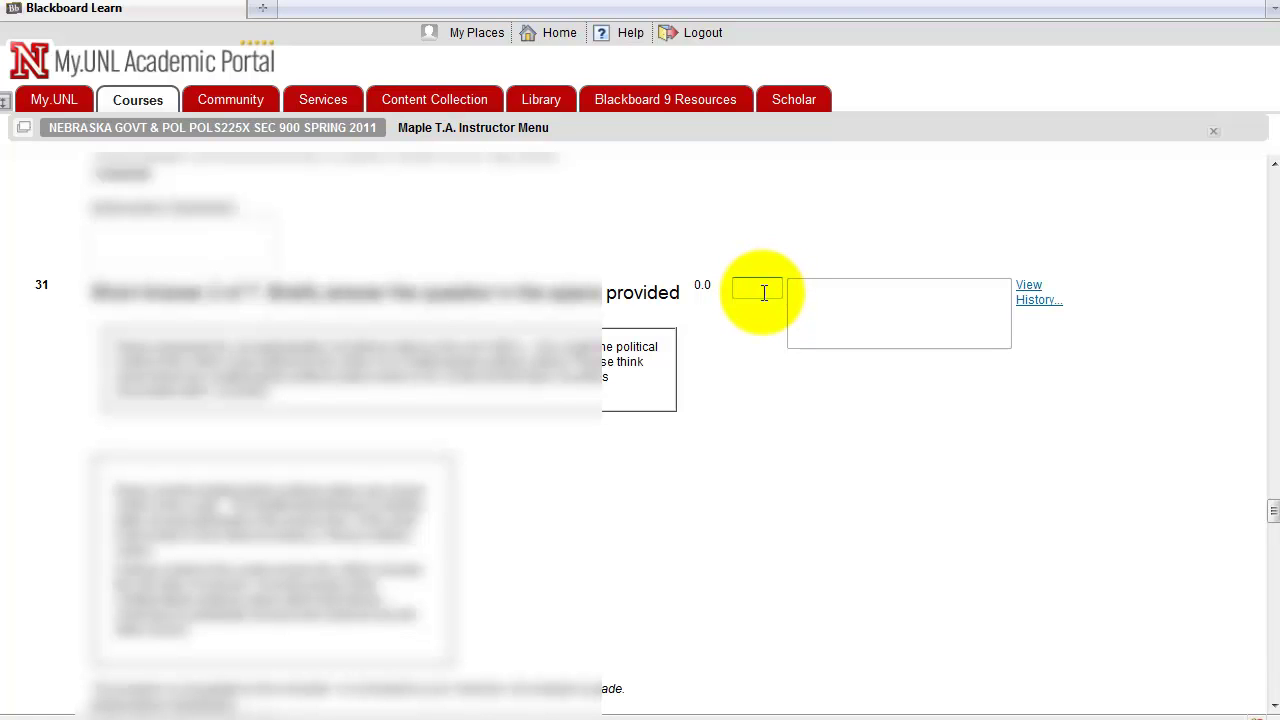
scroll(705, 330, down, 5)
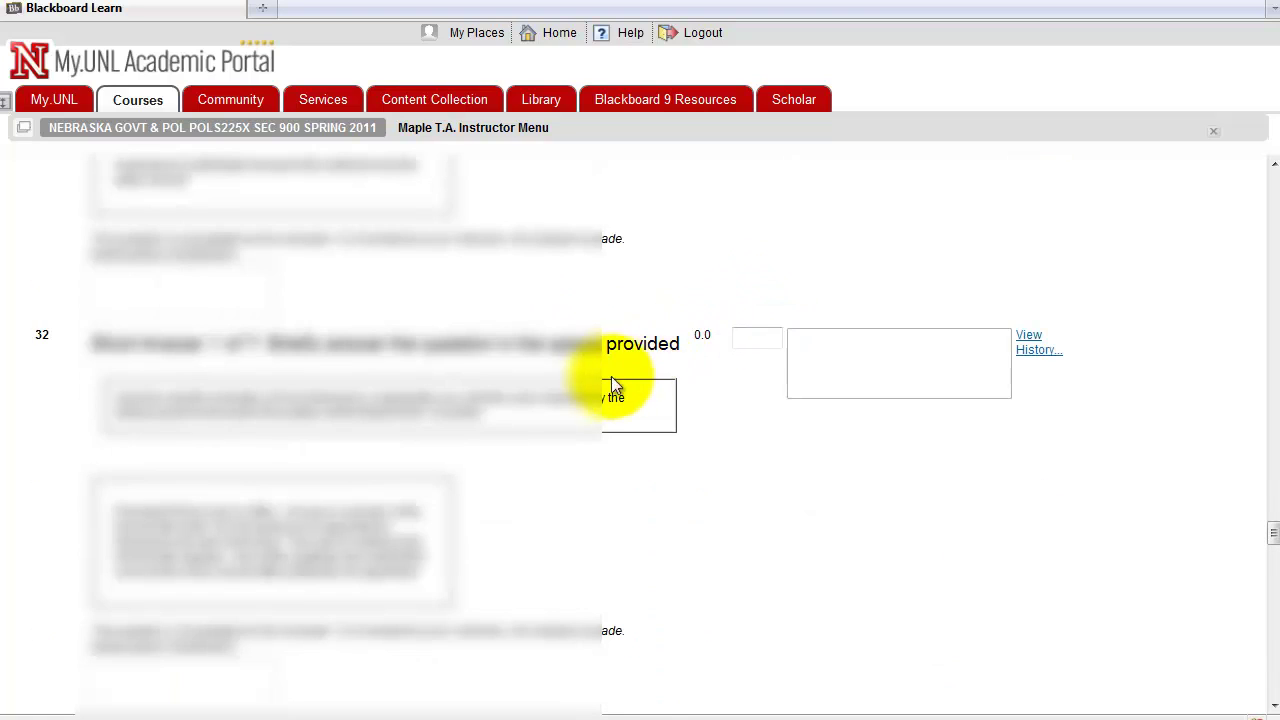
scroll(608, 388, down, 4)
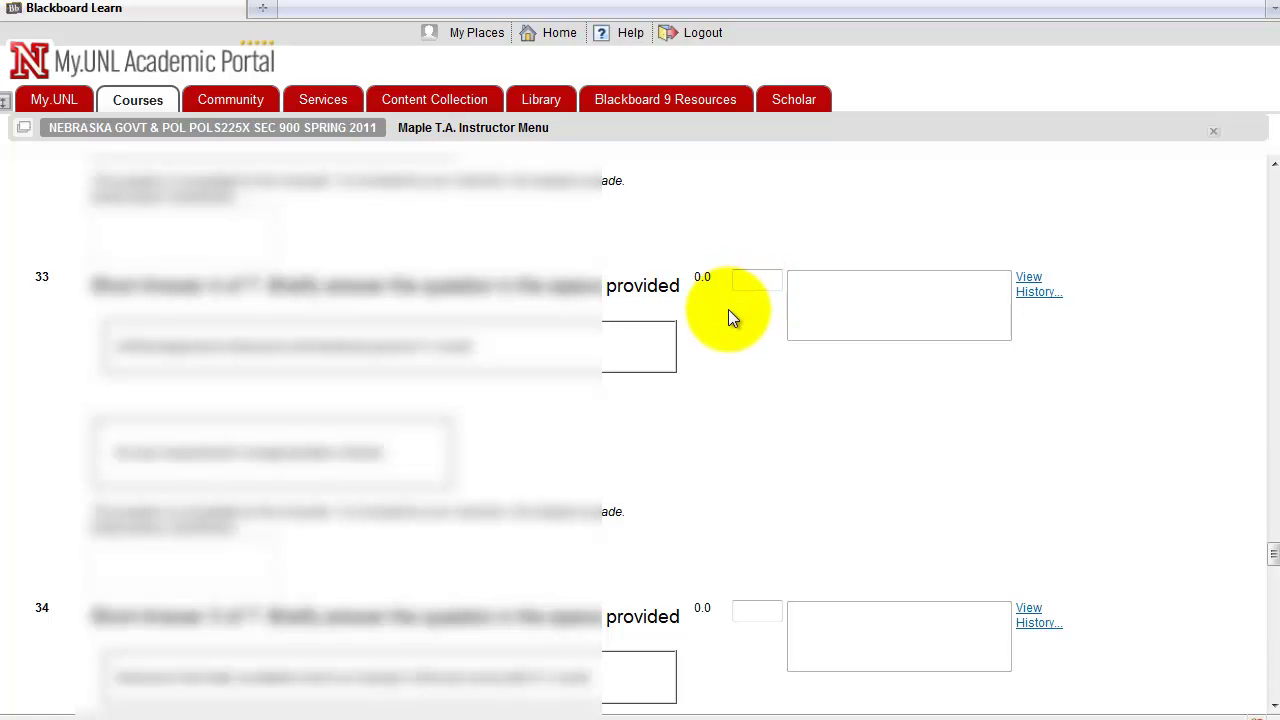
scroll(729, 318, down, 3)
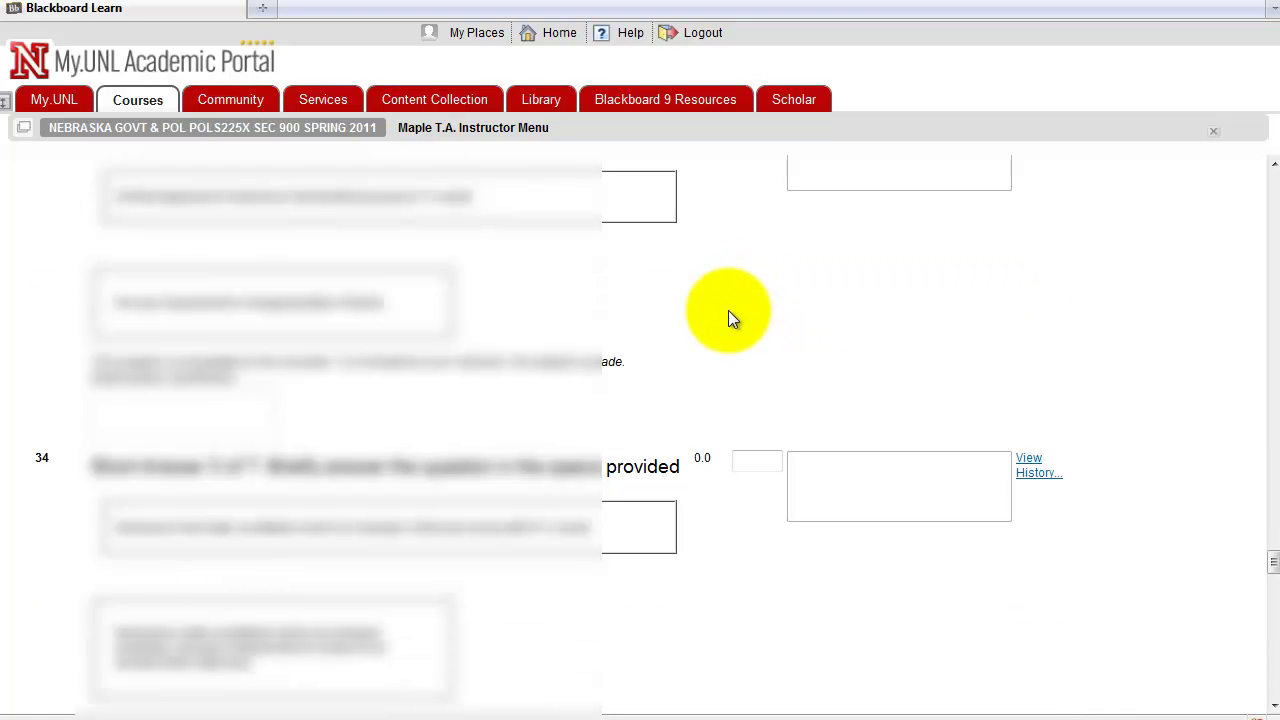
scroll(729, 316, down, 3)
scroll(729, 316, down, 7)
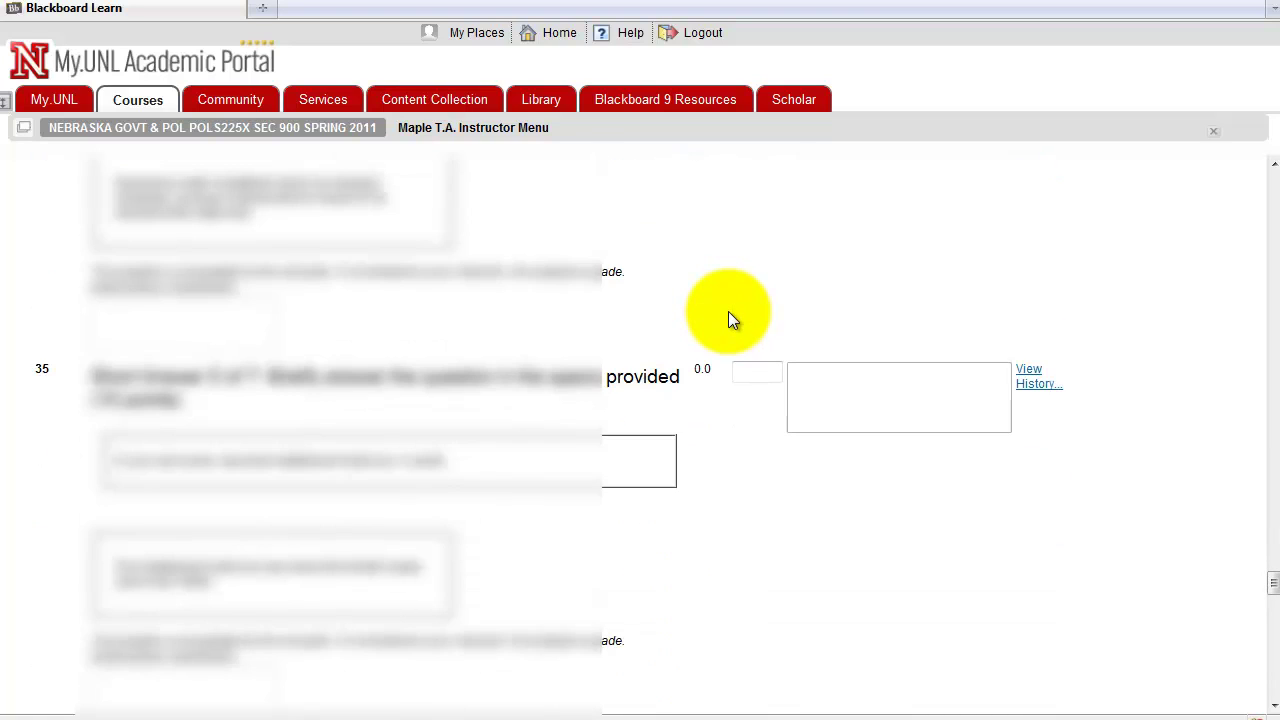
scroll(728, 319, down, 3)
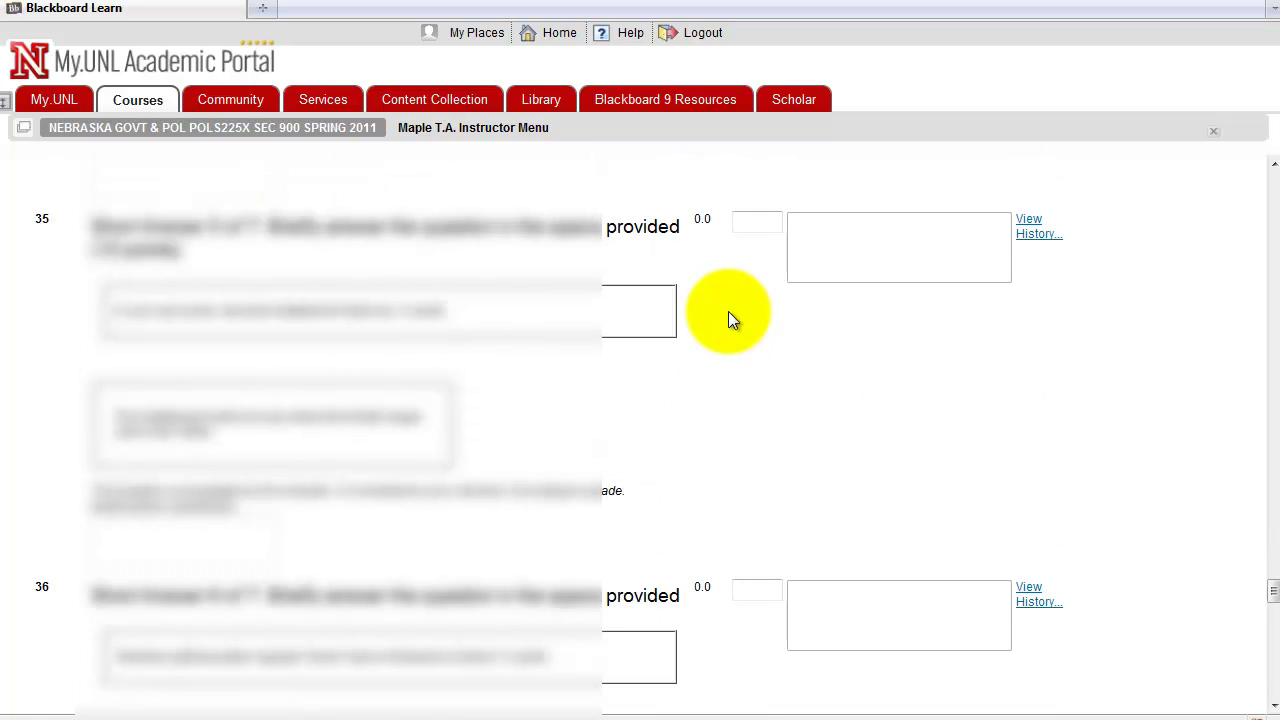
scroll(728, 319, down, 15)
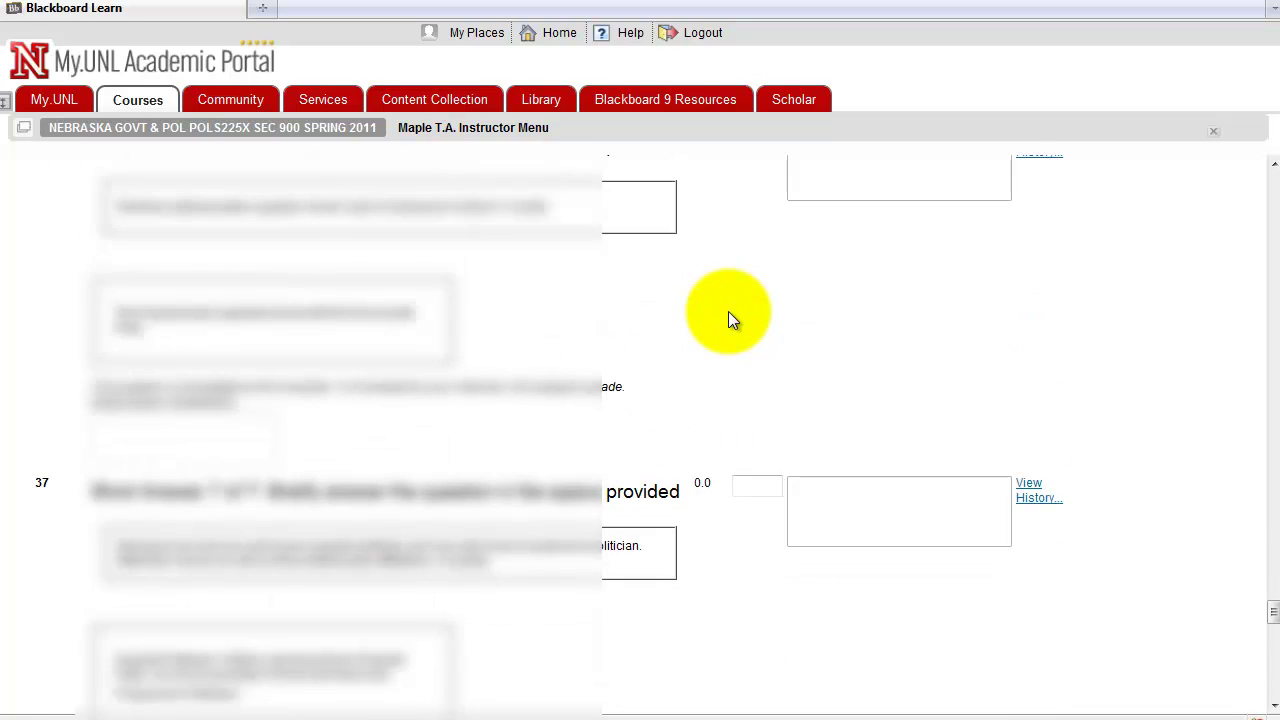
scroll(728, 318, down, 3)
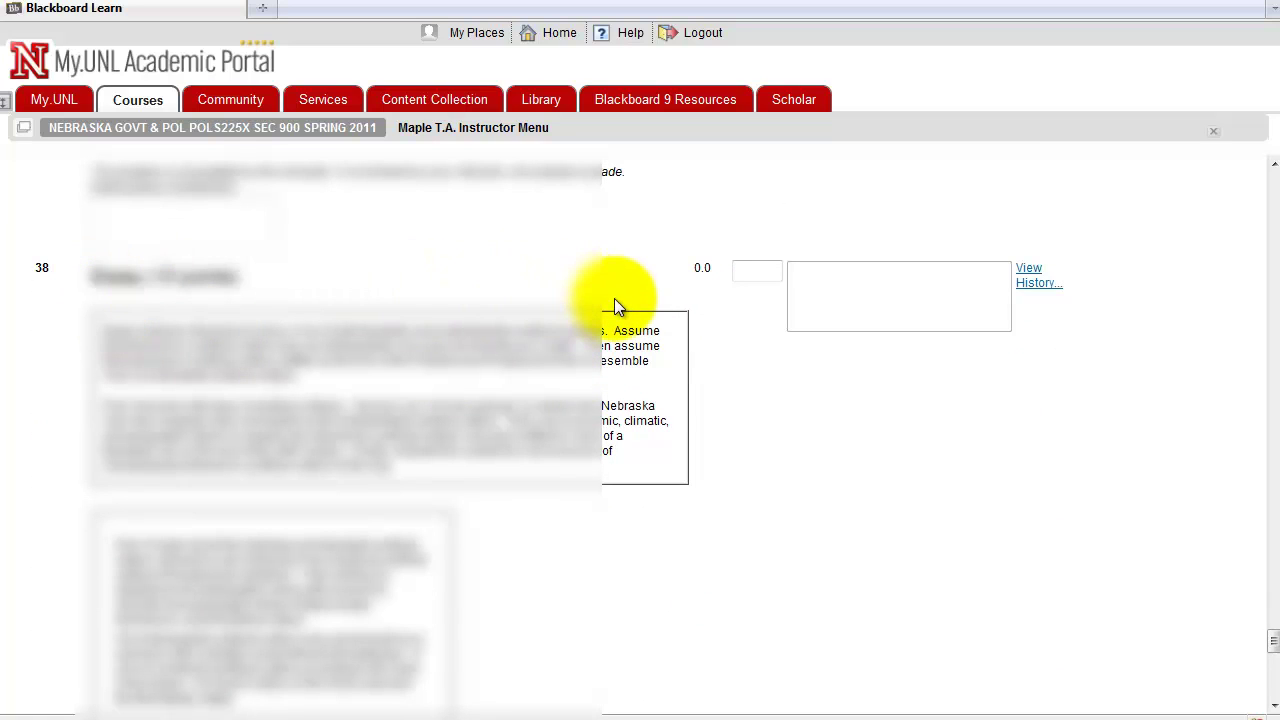
click(746, 273)
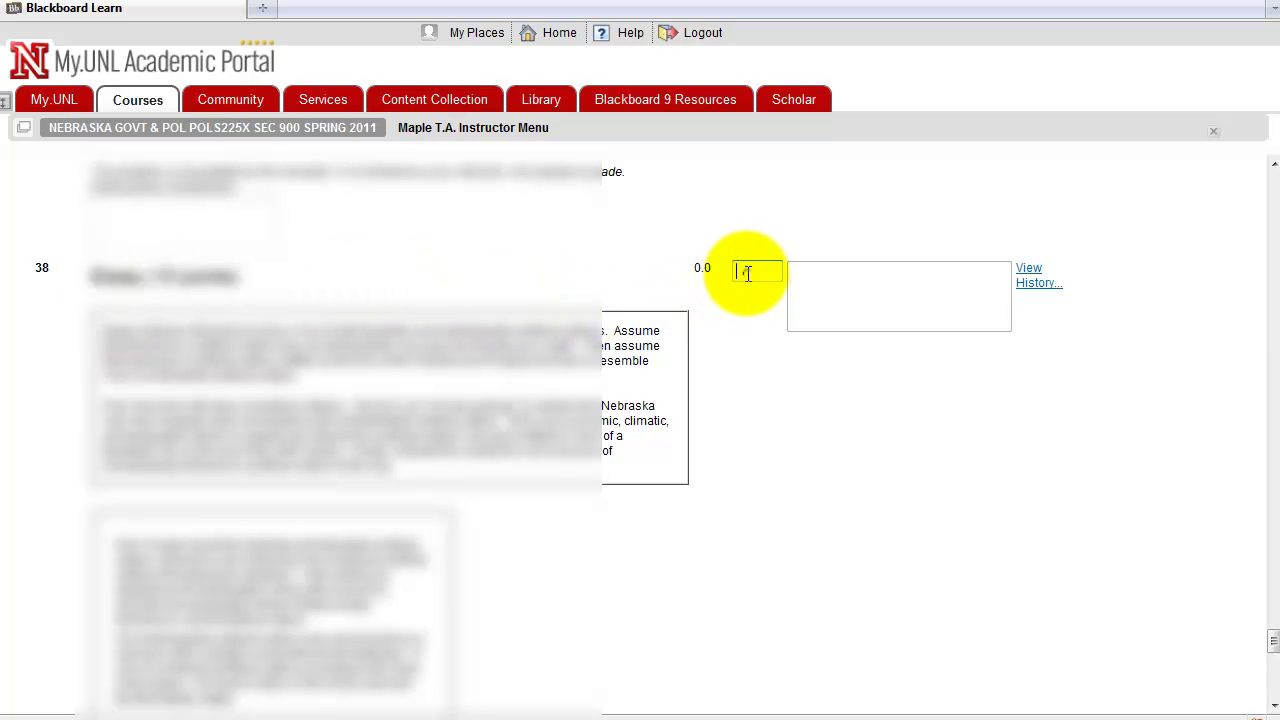
scroll(677, 347, down, 8)
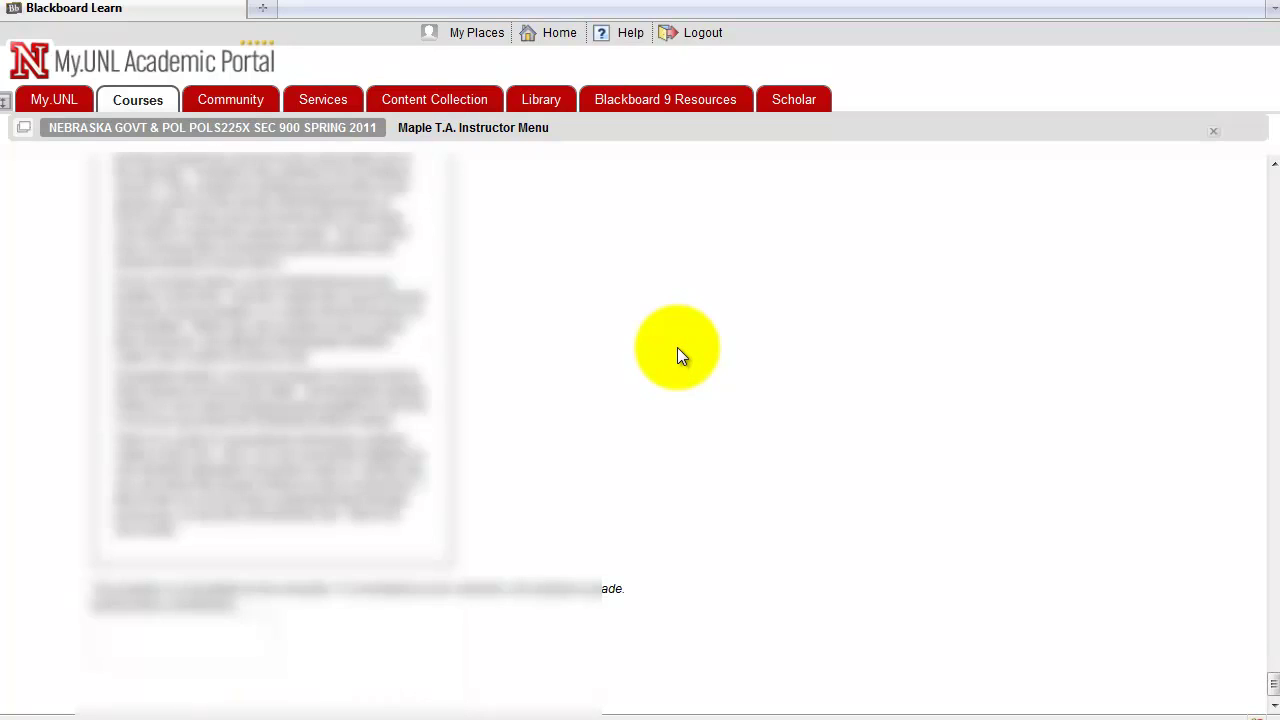
scroll(677, 350, up, 10)
drag(1271, 623, 1269, 177)
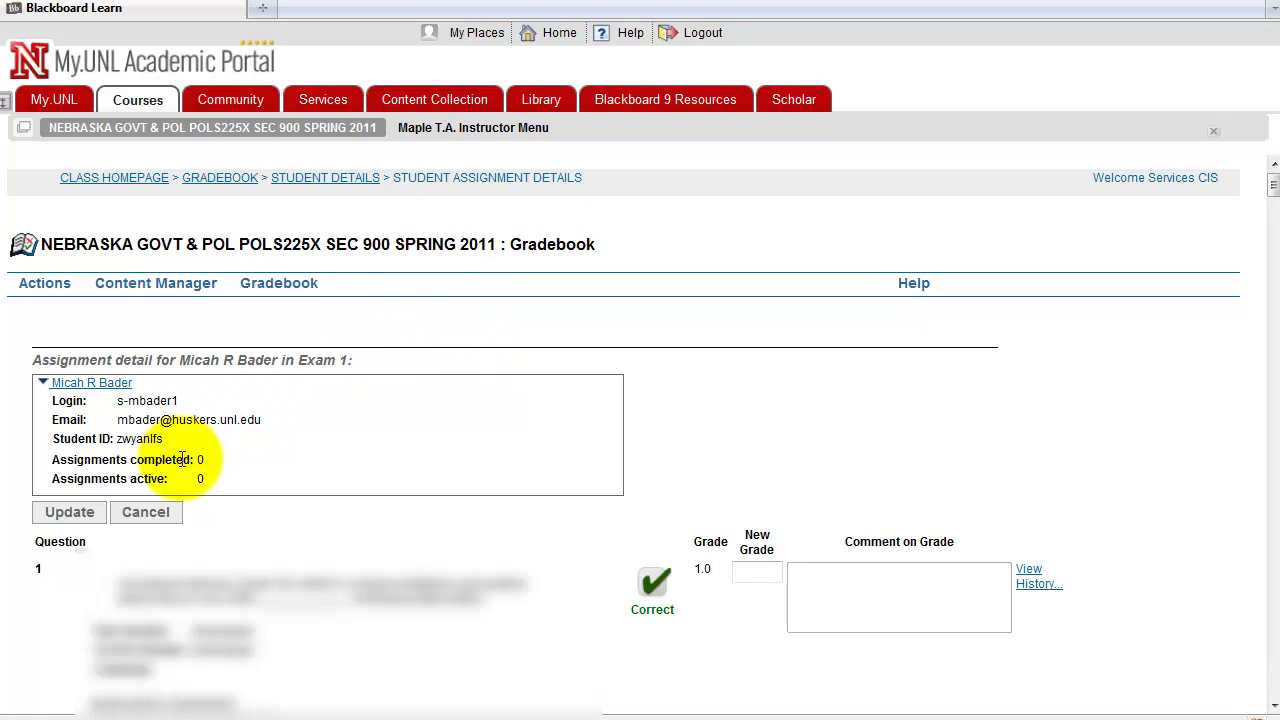
- Leave this student's exam without saving and return to the class gradebook list
click(162, 511)
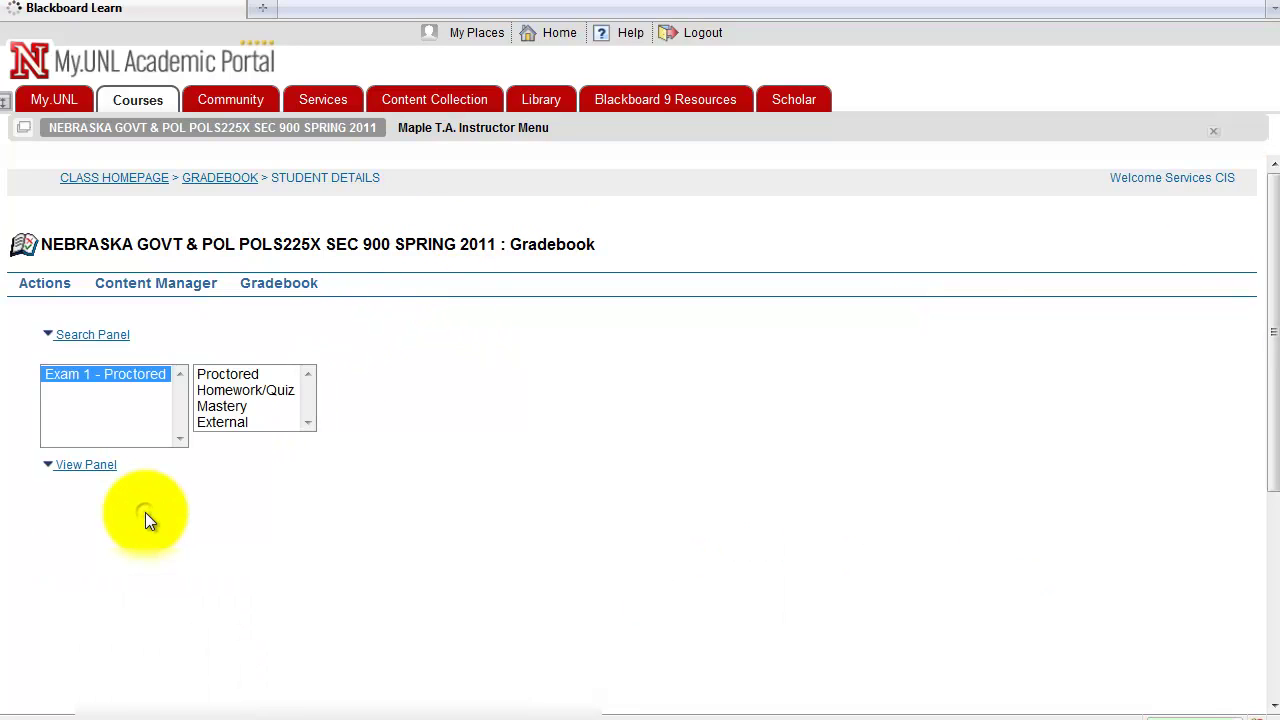
scroll(621, 492, down, 3)
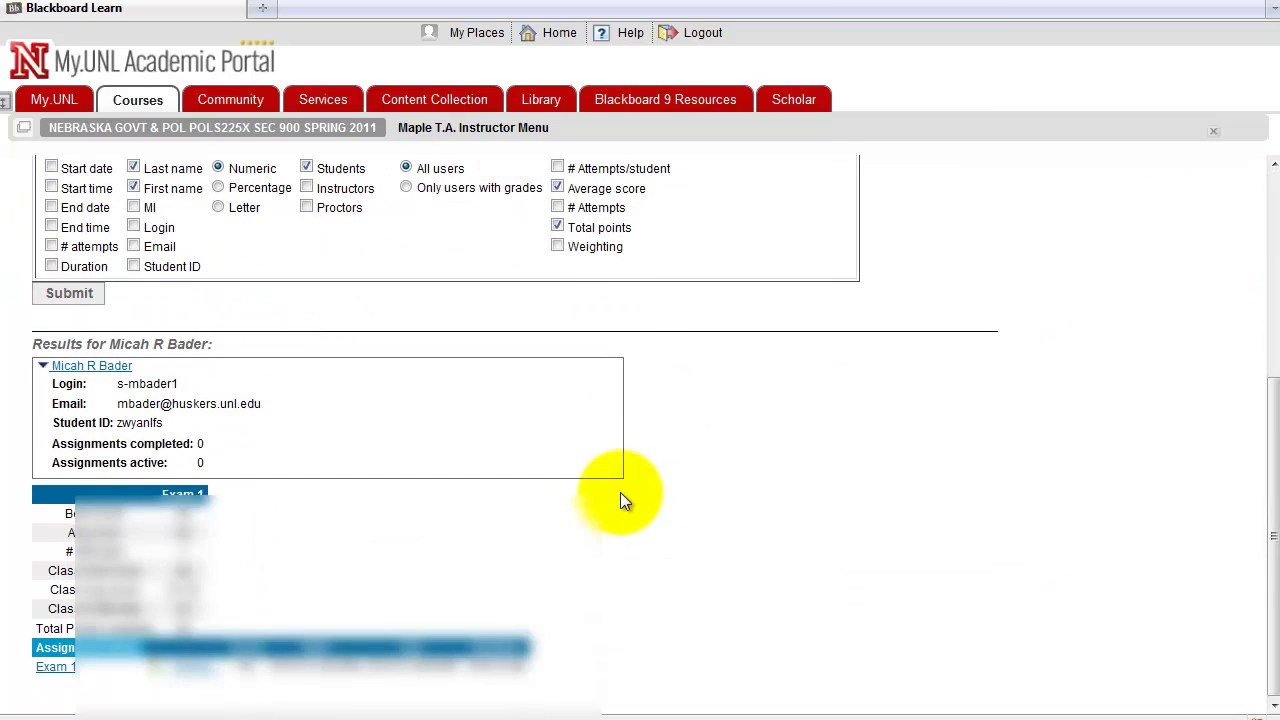
scroll(619, 492, up, 3)
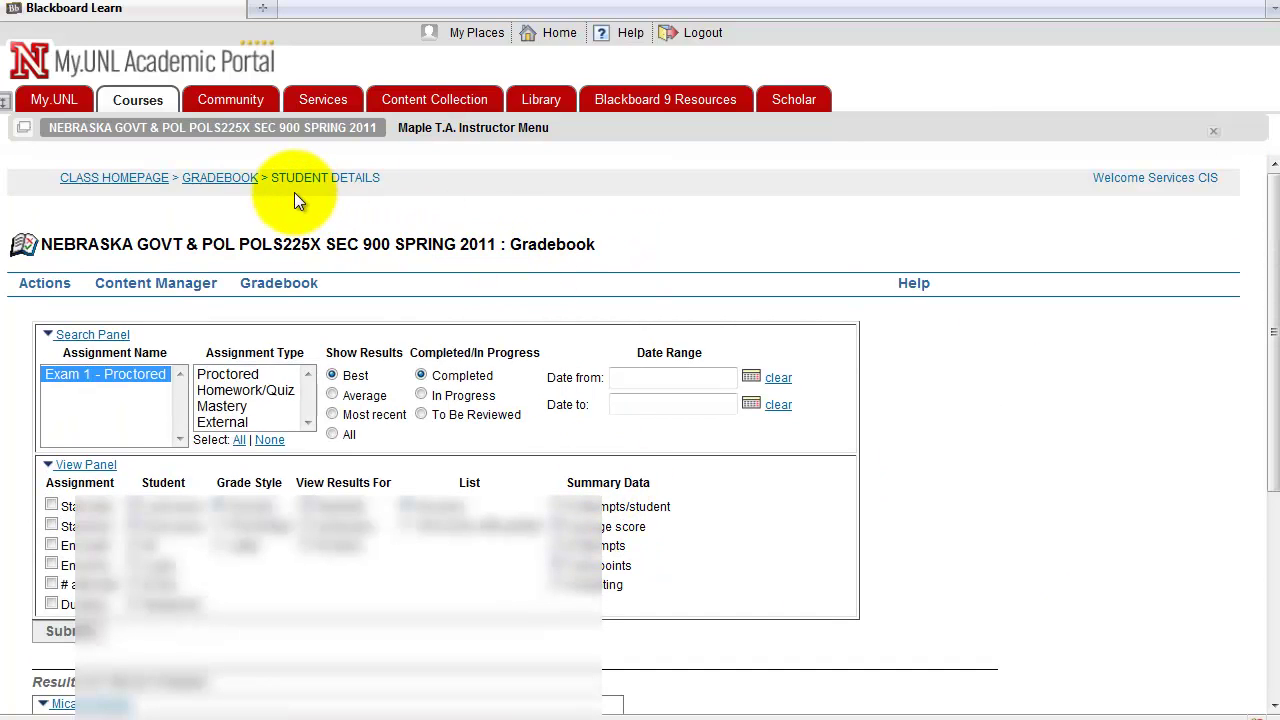
click(225, 177)
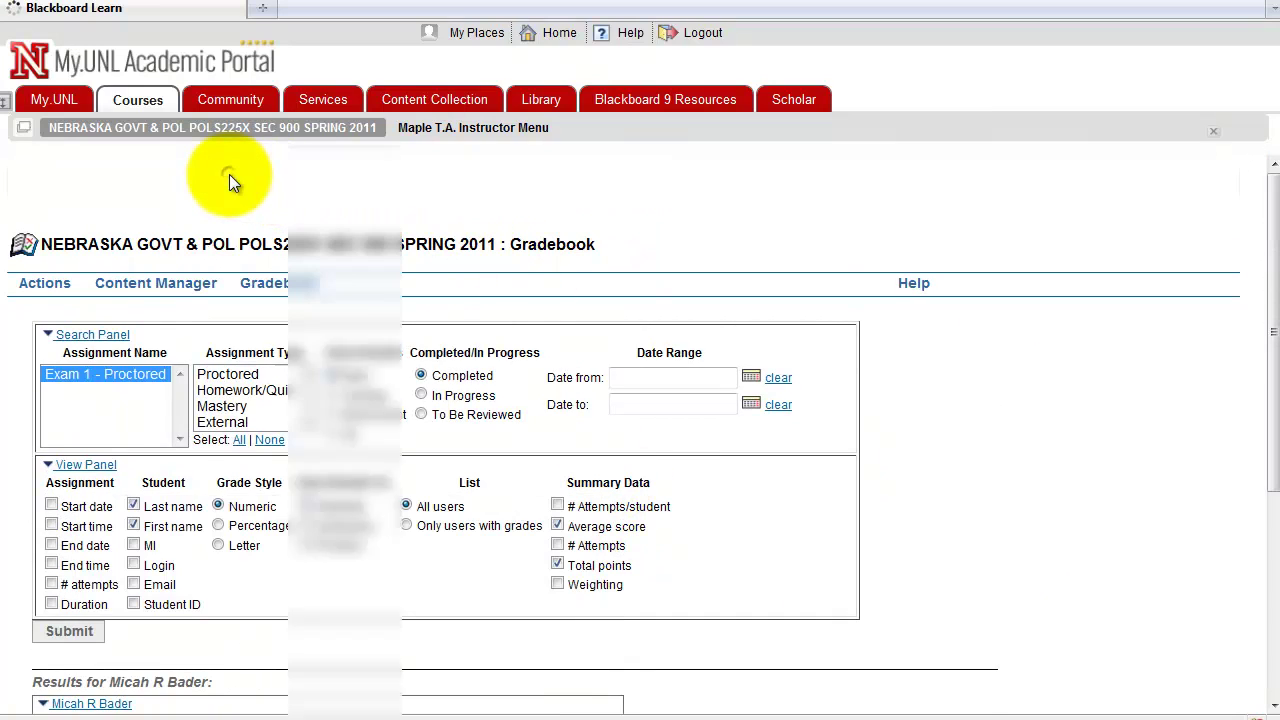
scroll(568, 373, down, 6)
scroll(568, 373, up, 1)
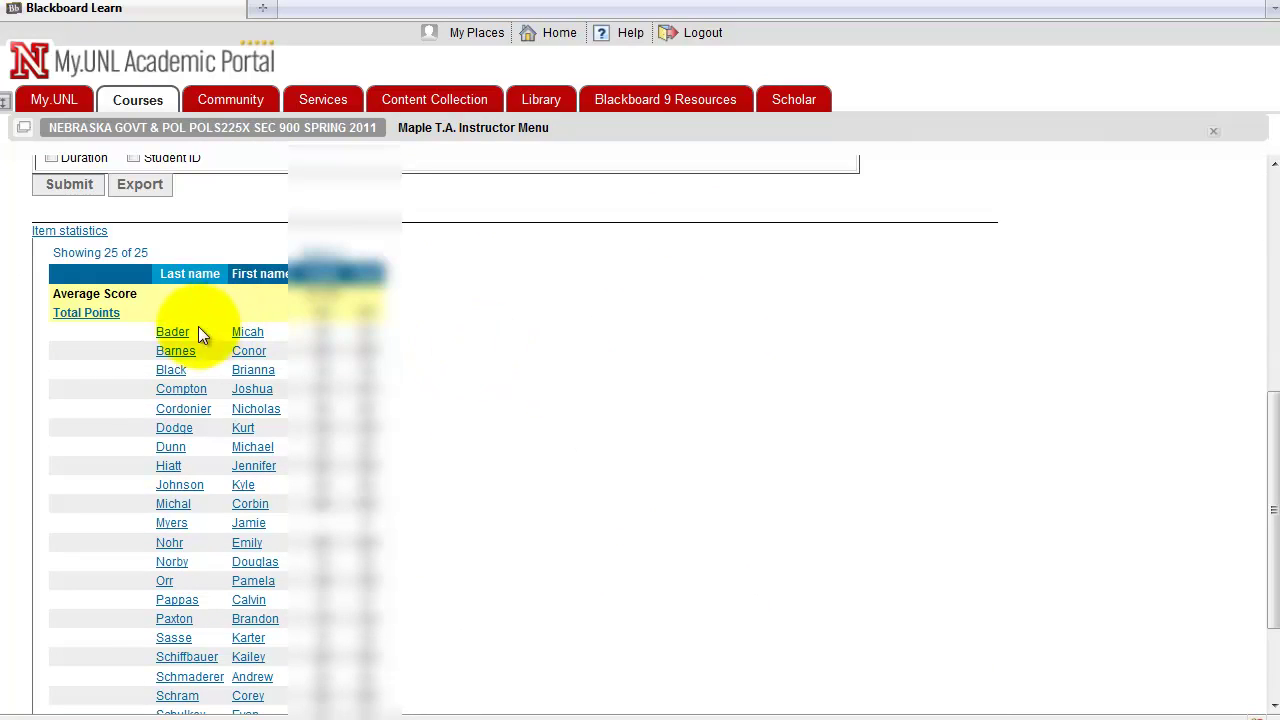
- Open the next student's Exam 1 answers, with question 1 marked Correct at 1.0
click(178, 352)
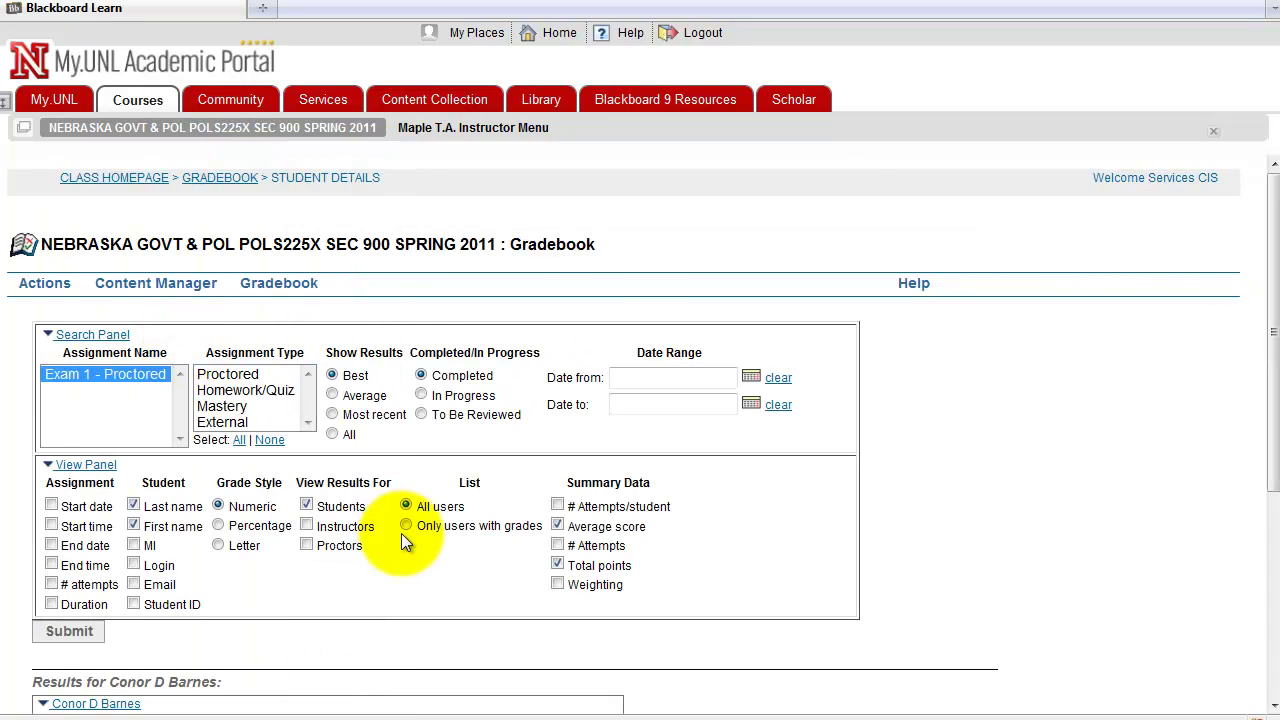
scroll(401, 533, down, 3)
click(186, 670)
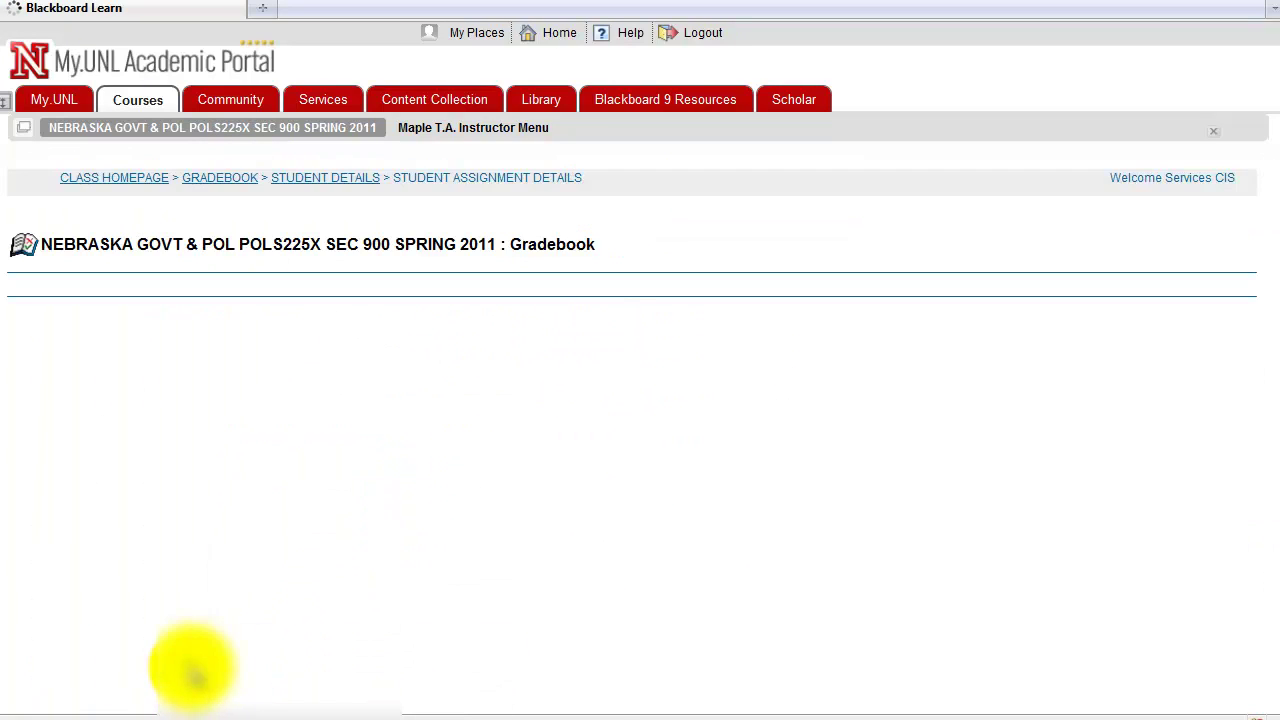
scroll(505, 540, down, 20)
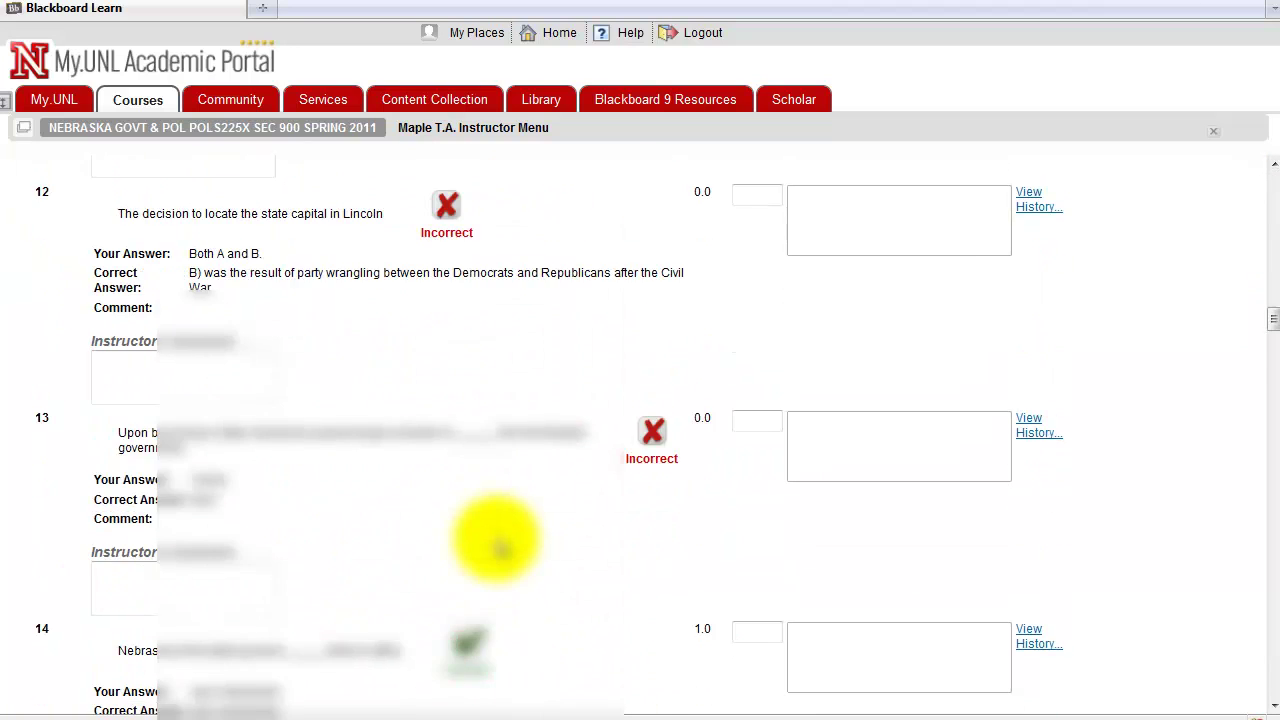
scroll(497, 540, down, 20)
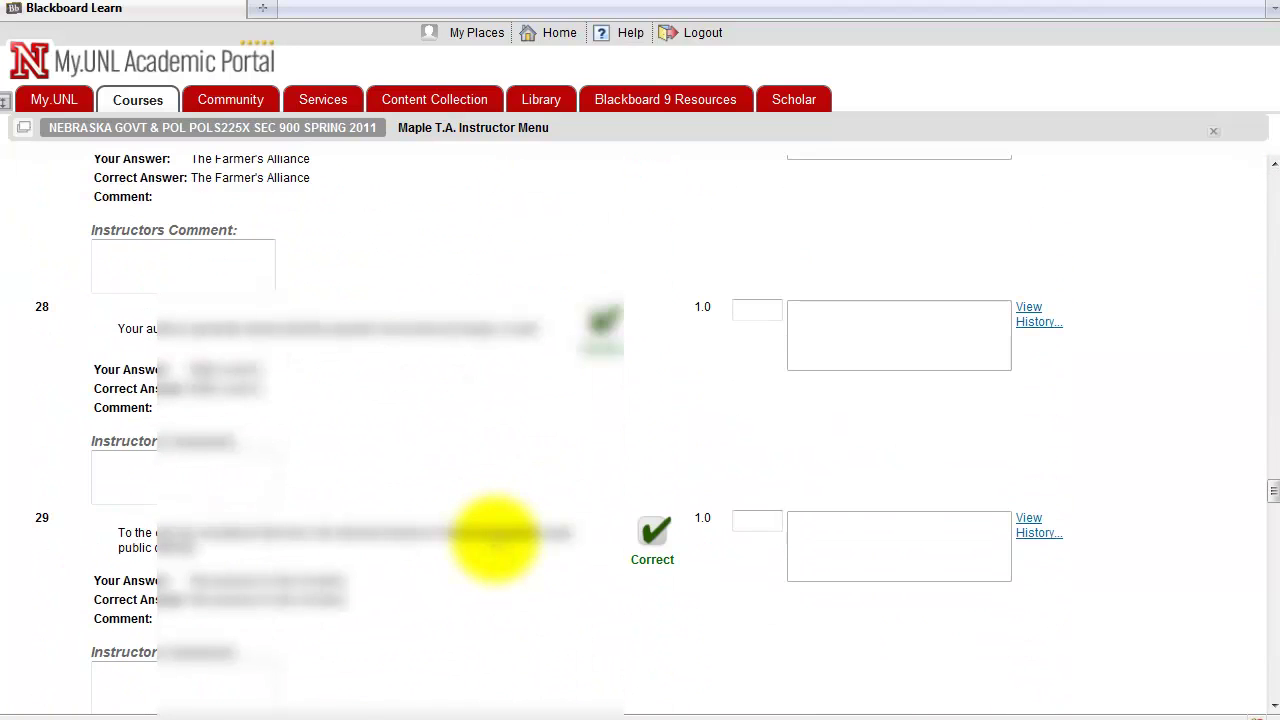
drag(1273, 491, 1274, 180)
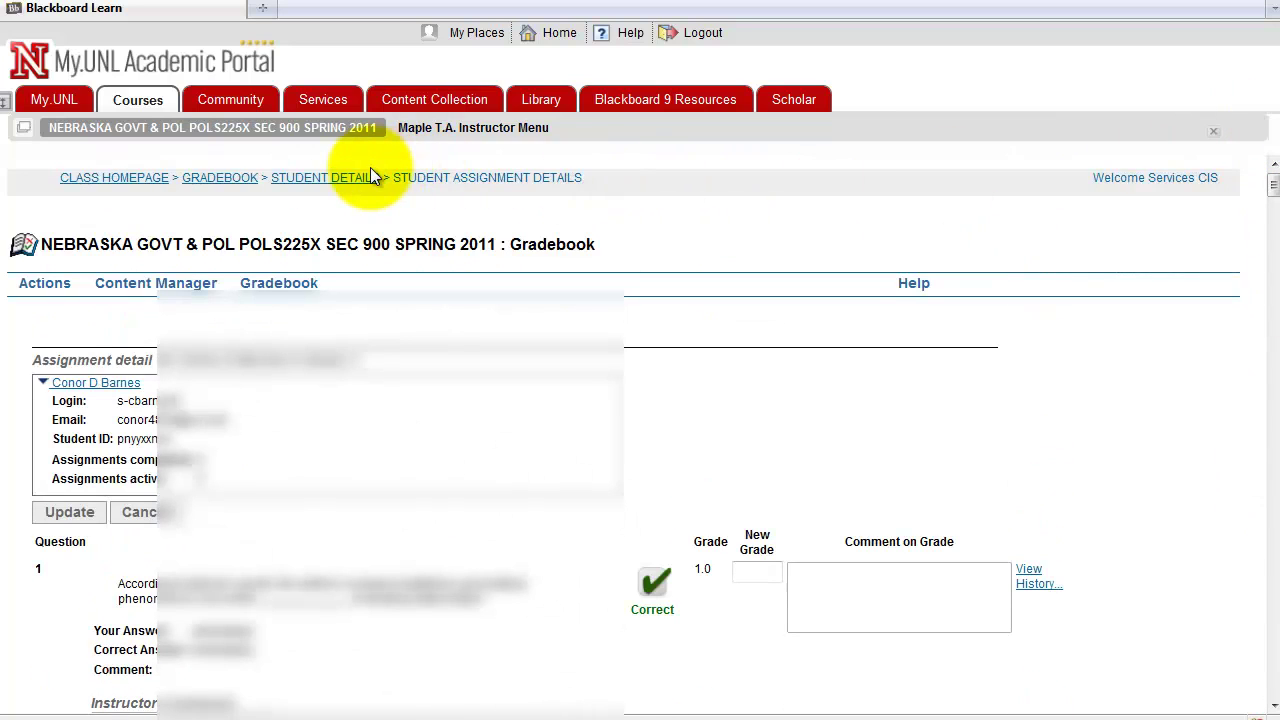
- Go back to the class gradebook and review the Exam 1 grades for all 25 students
click(216, 186)
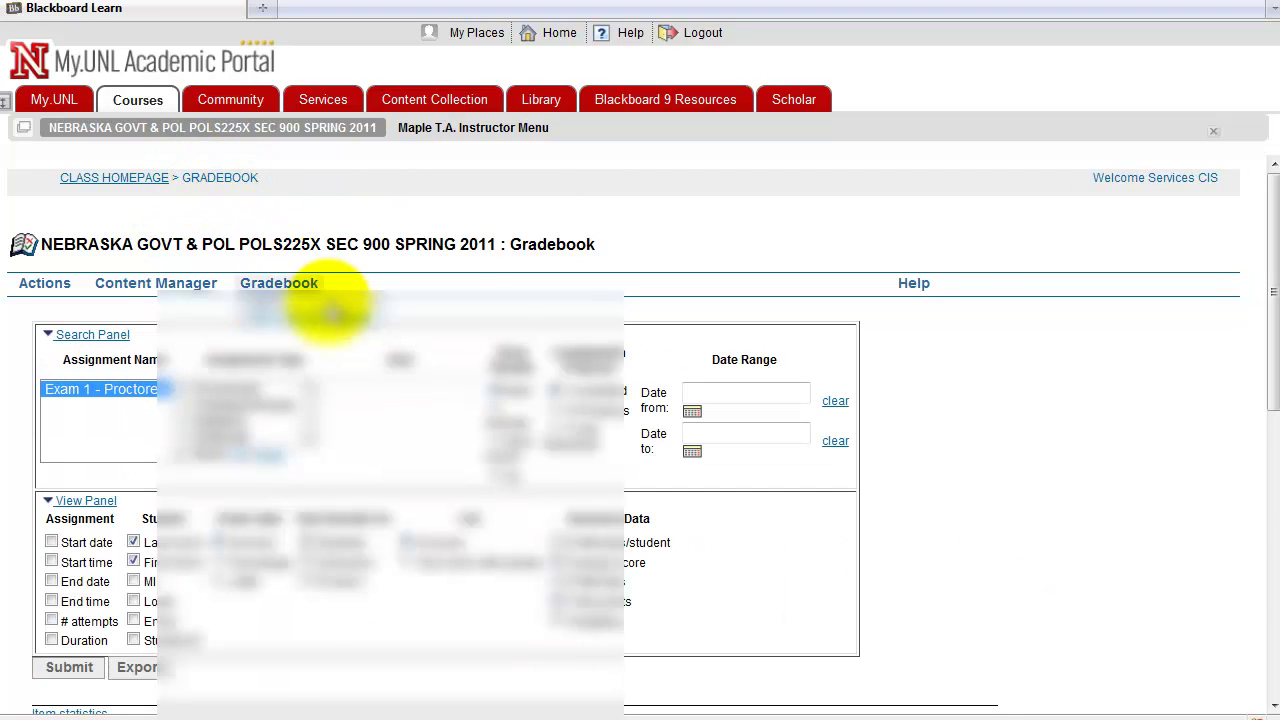
scroll(325, 295, down, 5)
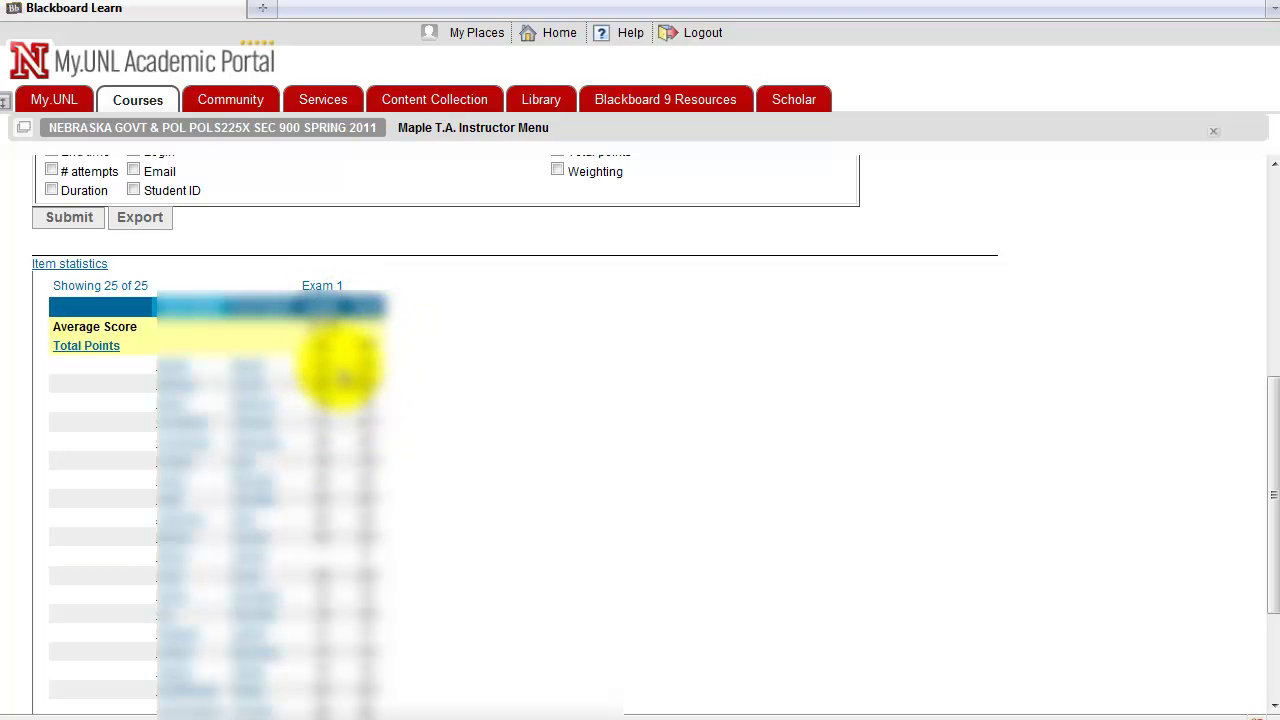
scroll(365, 640, up, 5)
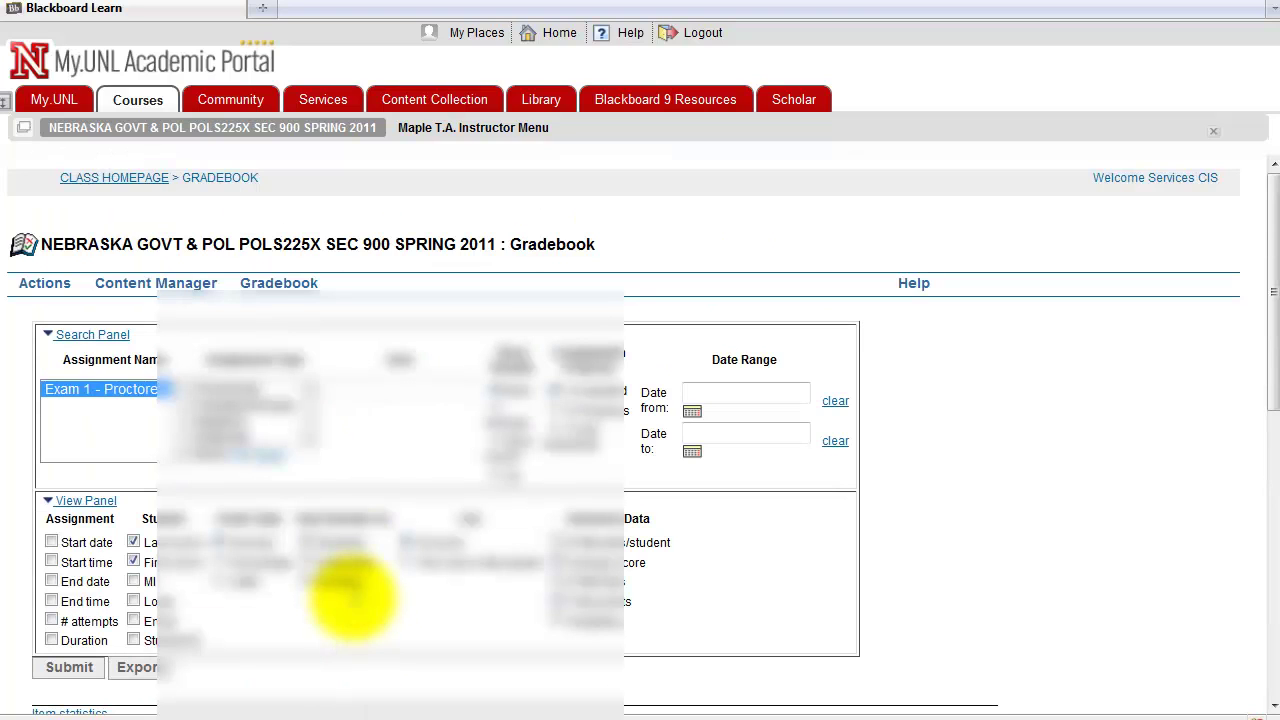
scroll(350, 560, down, 2)
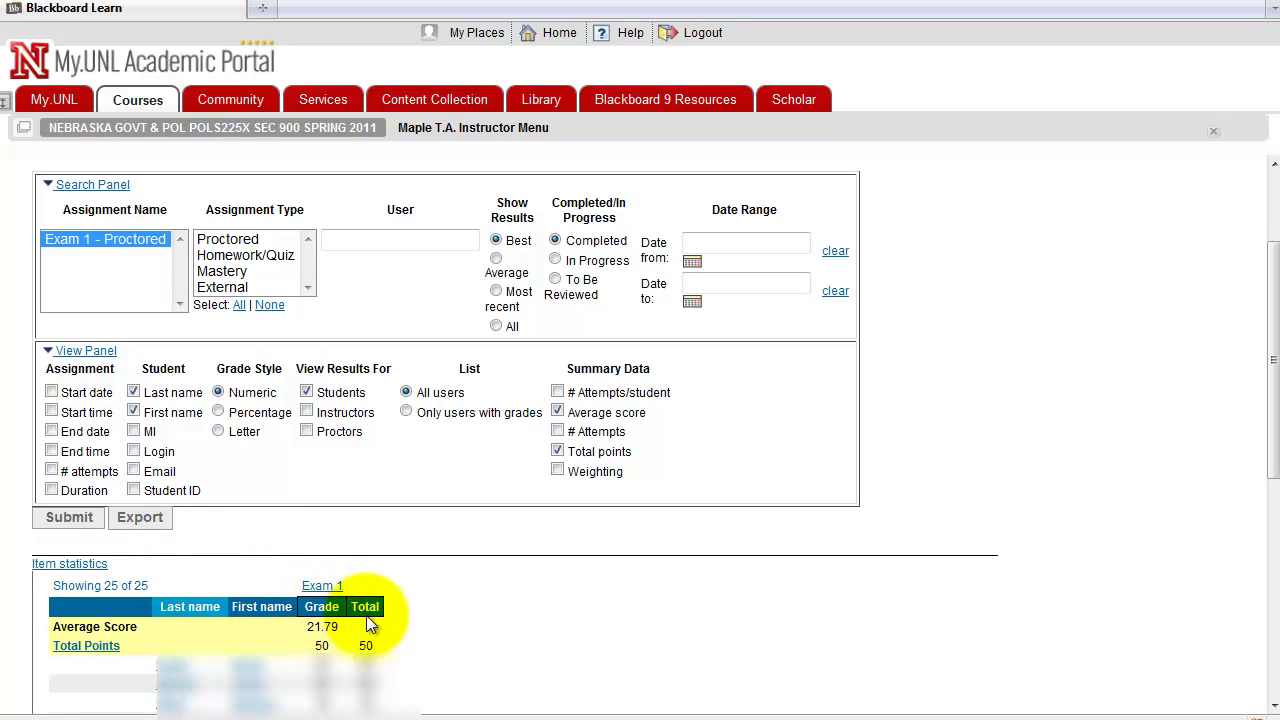
scroll(372, 615, down, 5)
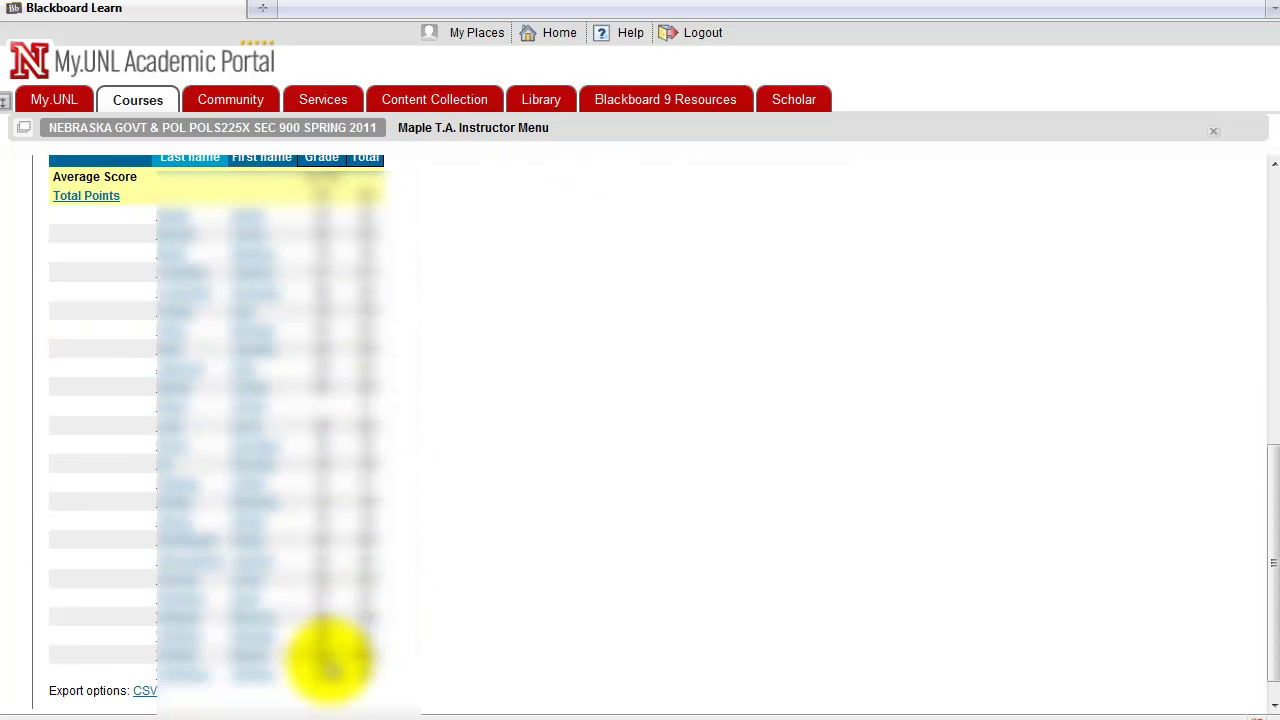
scroll(325, 660, up, 3)
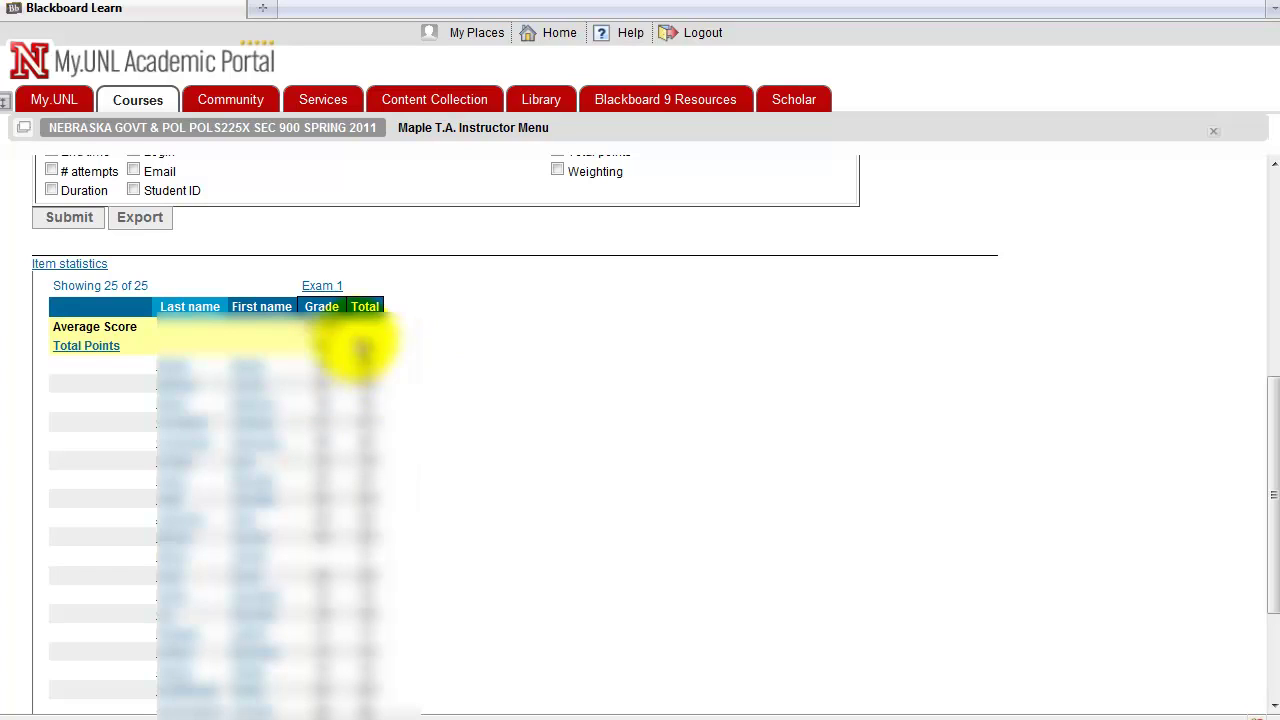
- Export the selected Exam 1 grades to the Blackboard gradebook
click(146, 225)
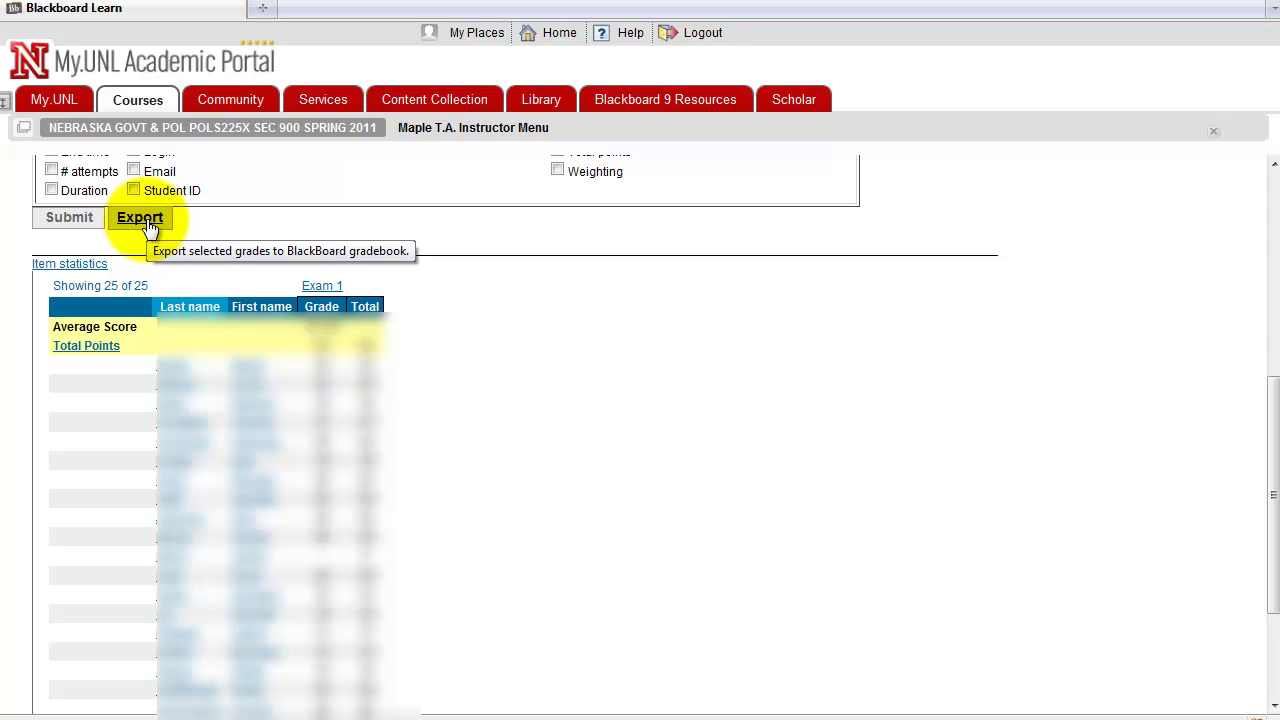